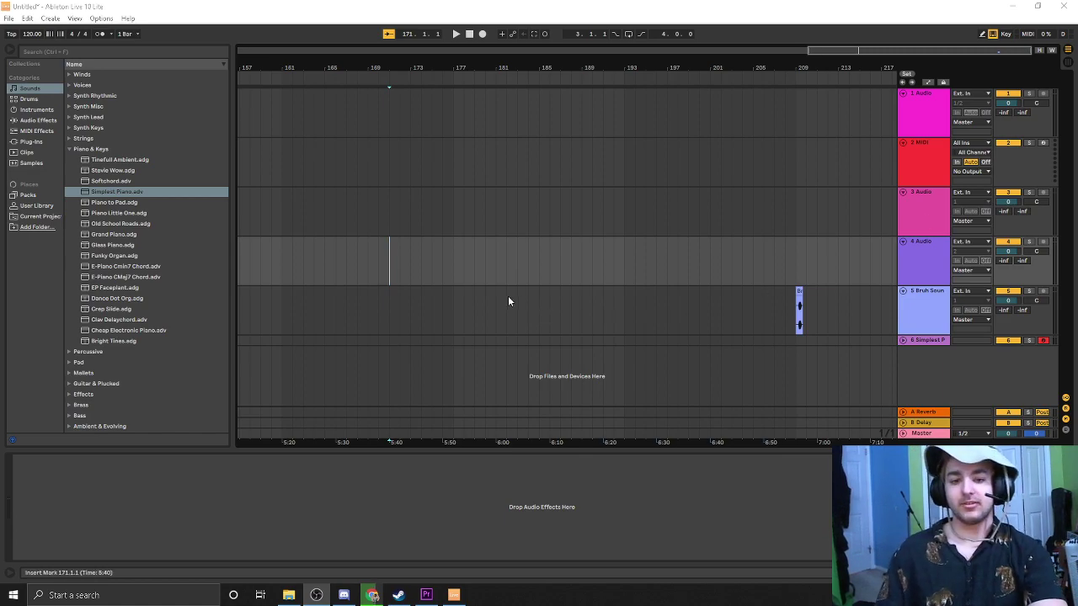
pyautogui.click(391, 342)
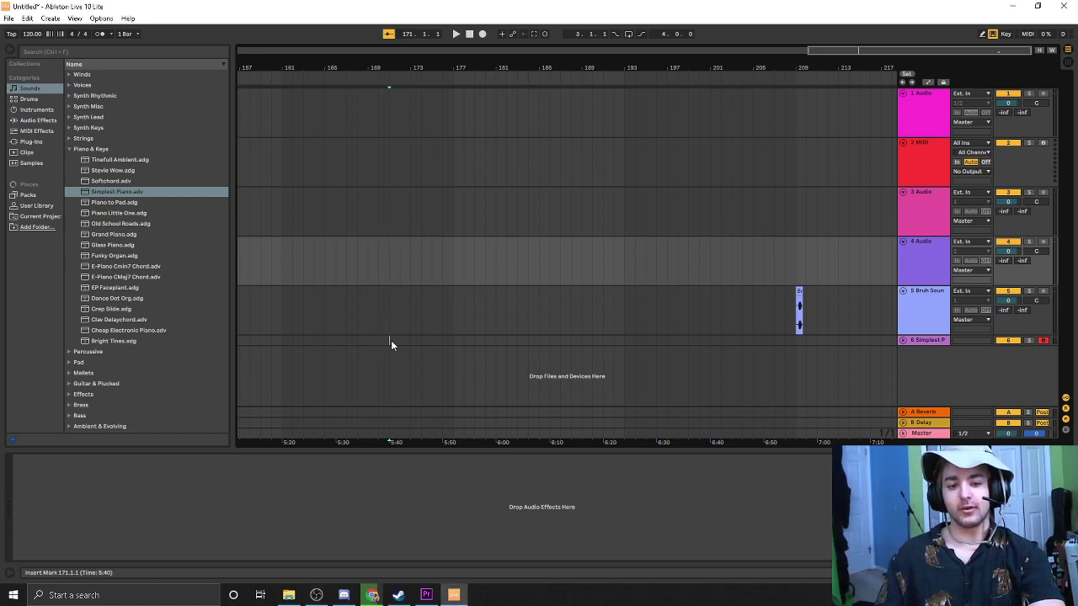
pyautogui.click(390, 325)
pyautogui.click(411, 340)
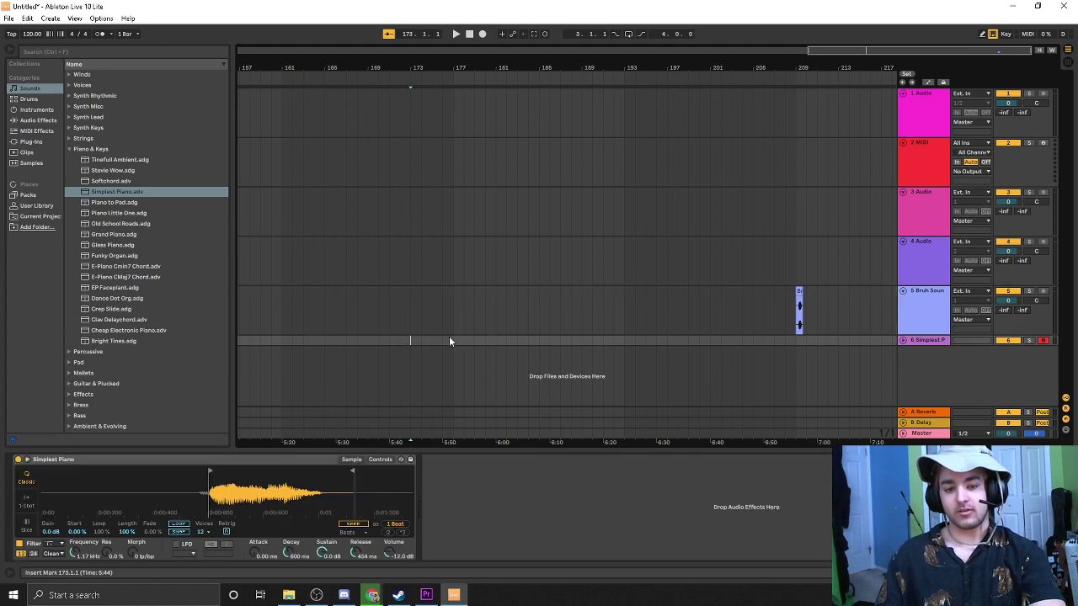
pyautogui.click(406, 341)
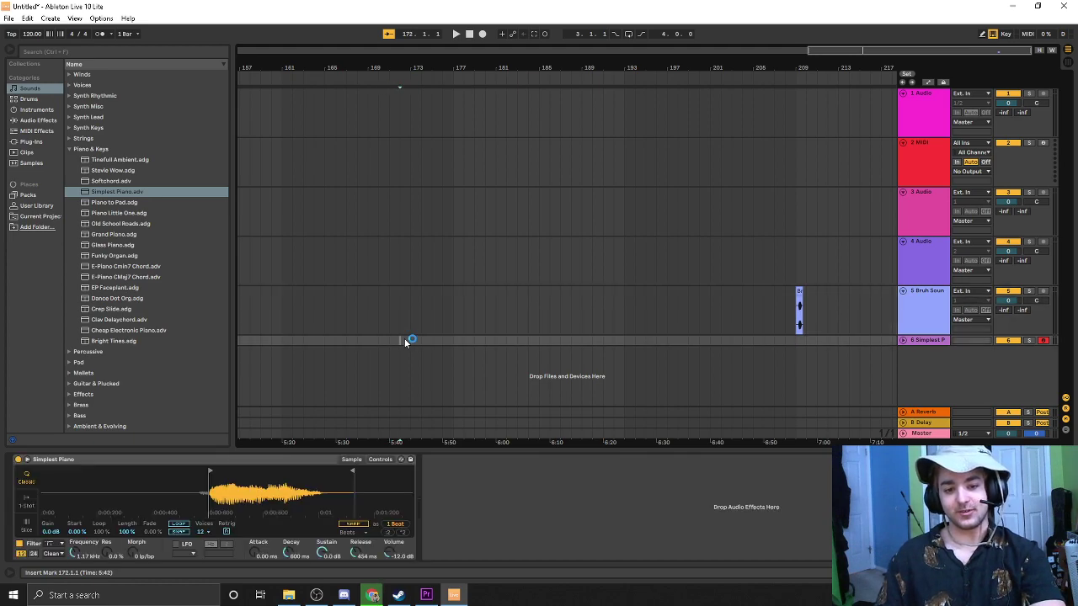
pyautogui.click(422, 342)
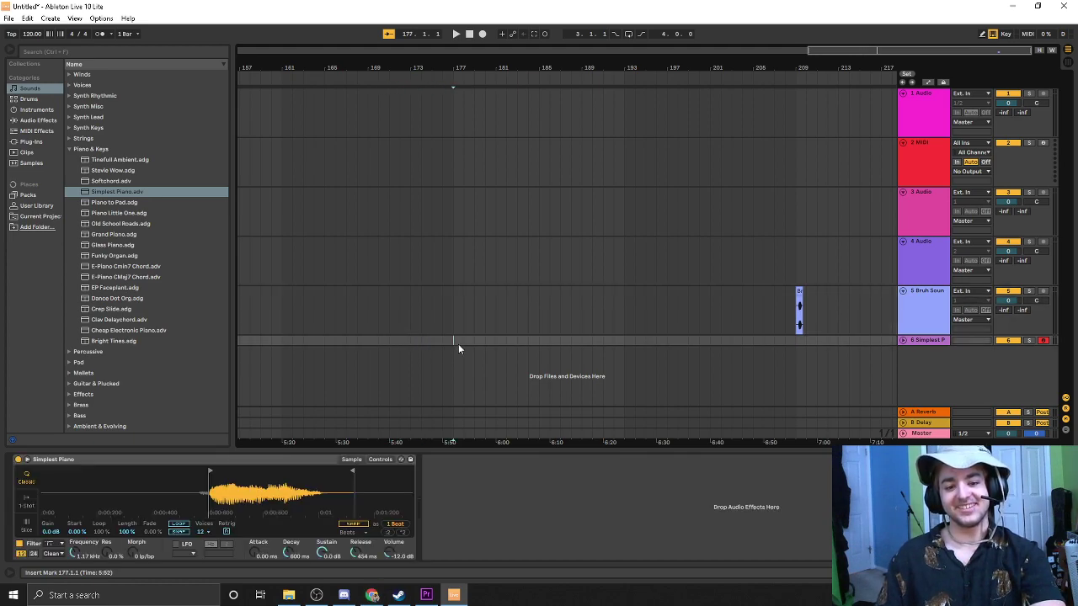
pyautogui.click(412, 340)
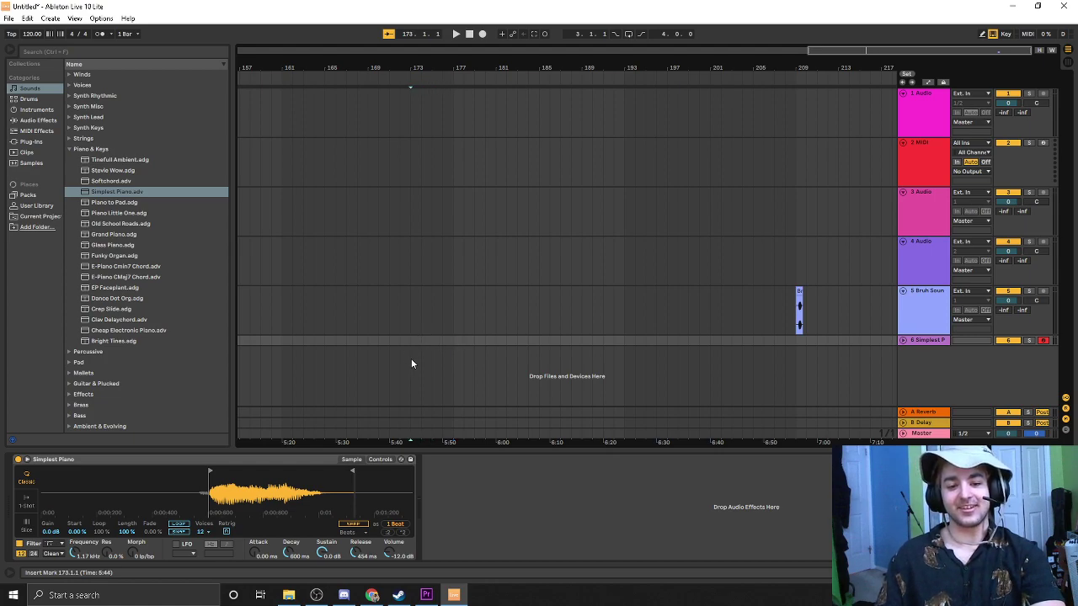
pyautogui.click(938, 371)
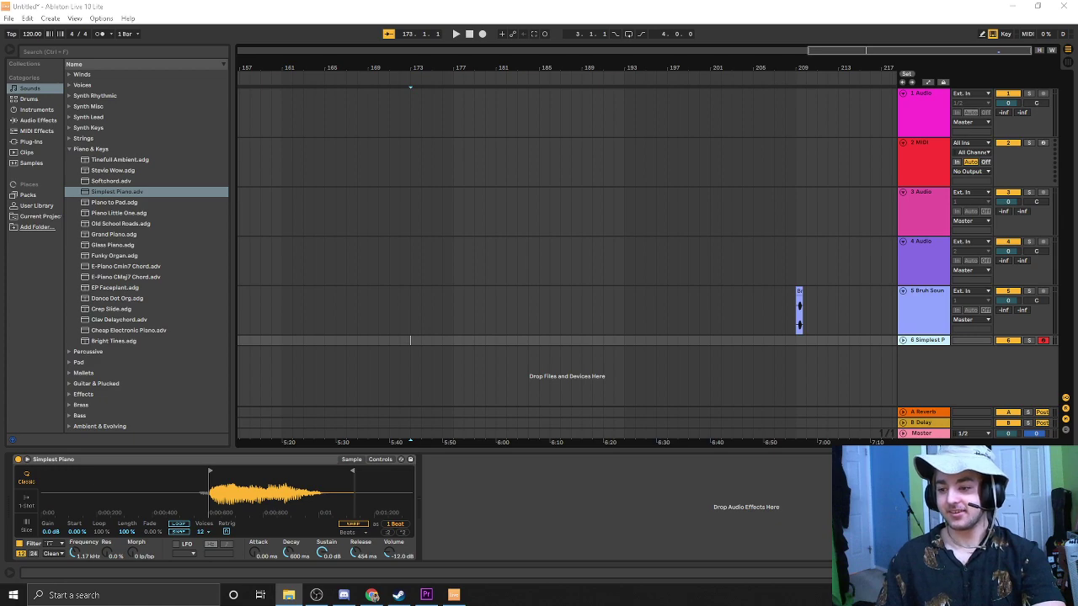
# Step: Import Nearer.mp3 onto track 4 at bar 176 and turn off warping for the clip
pyautogui.hotkey('alt', 'Tab')
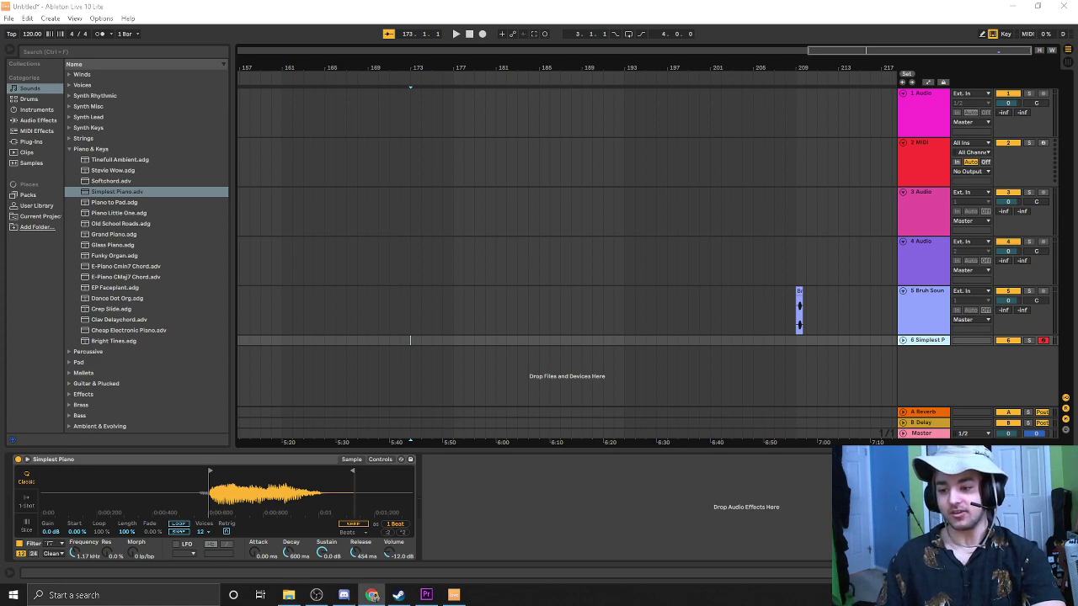
pyautogui.moveTo(504, 325); pyautogui.dragTo(444, 251)
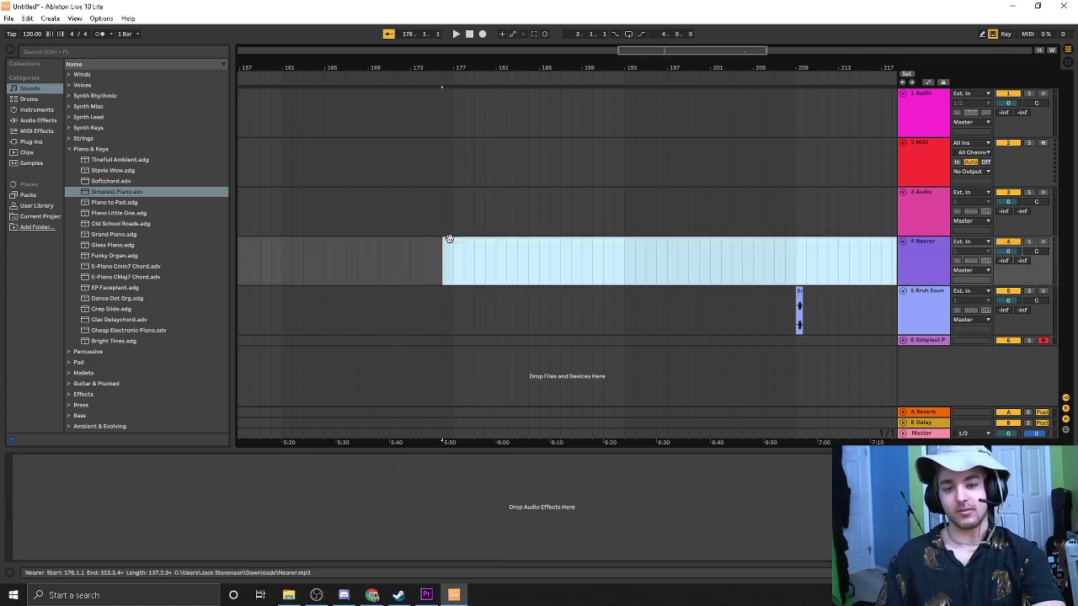
pyautogui.doubleClick(449, 241)
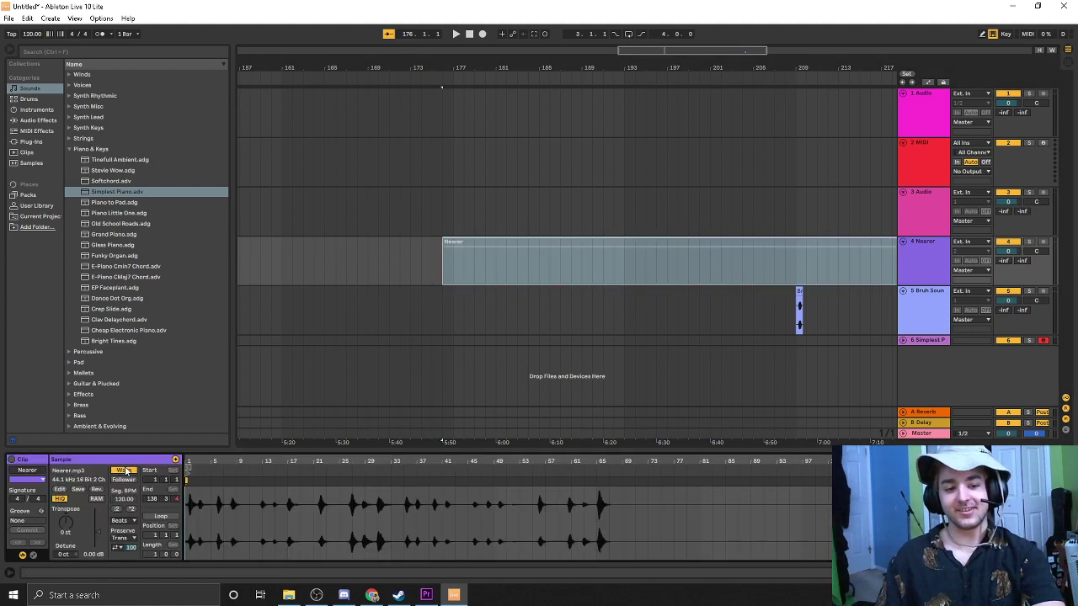
pyautogui.click(124, 470)
# Step: Play the Nearer clip from its start at 176.1.1 and inspect the opening of its waveform
pyautogui.click(446, 281)
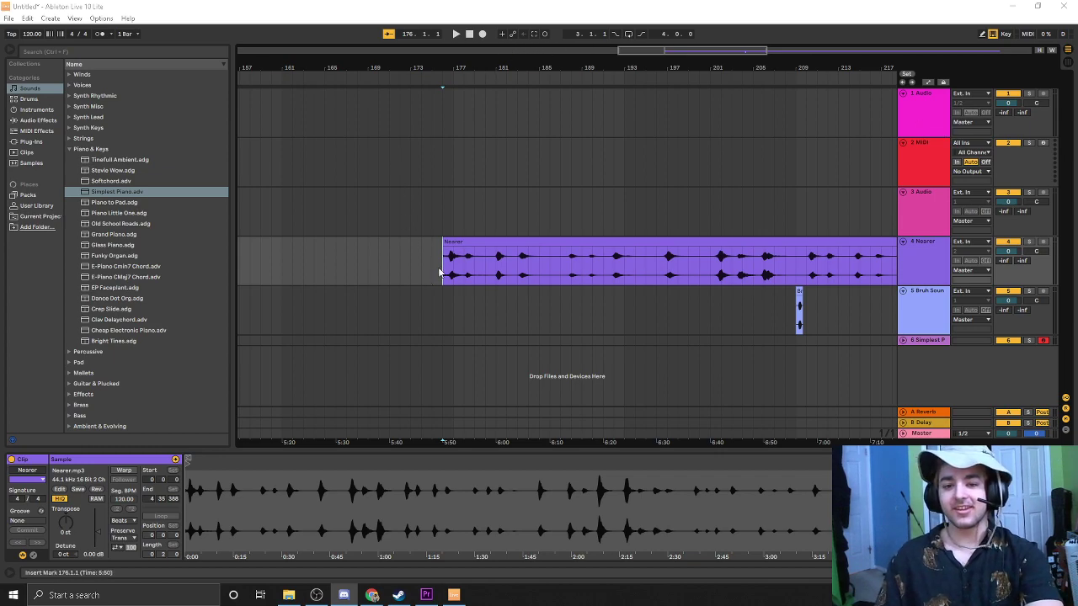
pyautogui.press('space')
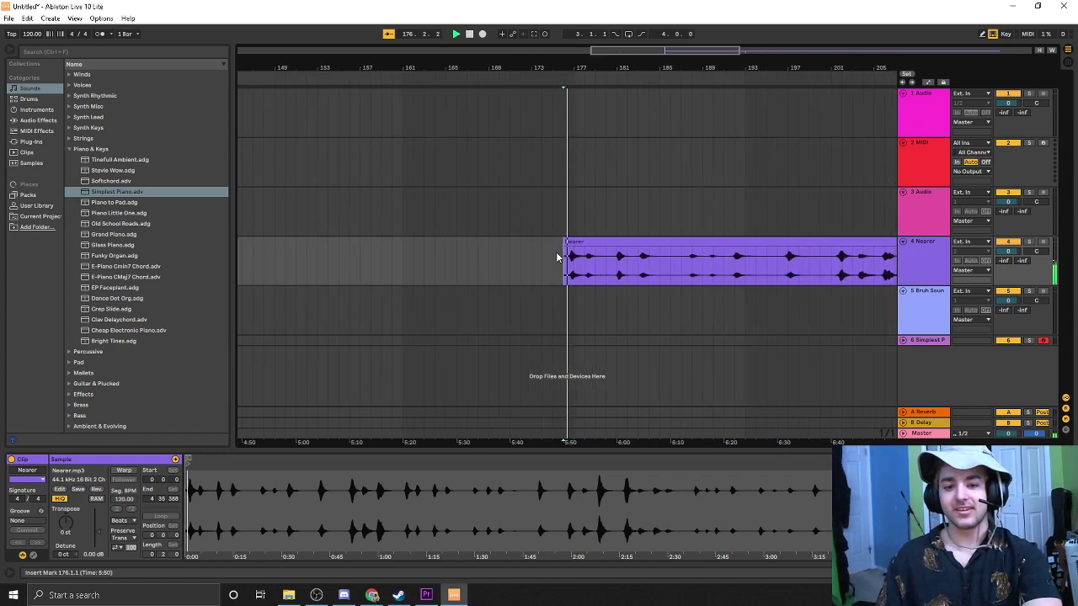
pyautogui.moveTo(644, 47); pyautogui.dragTo(649, 174)
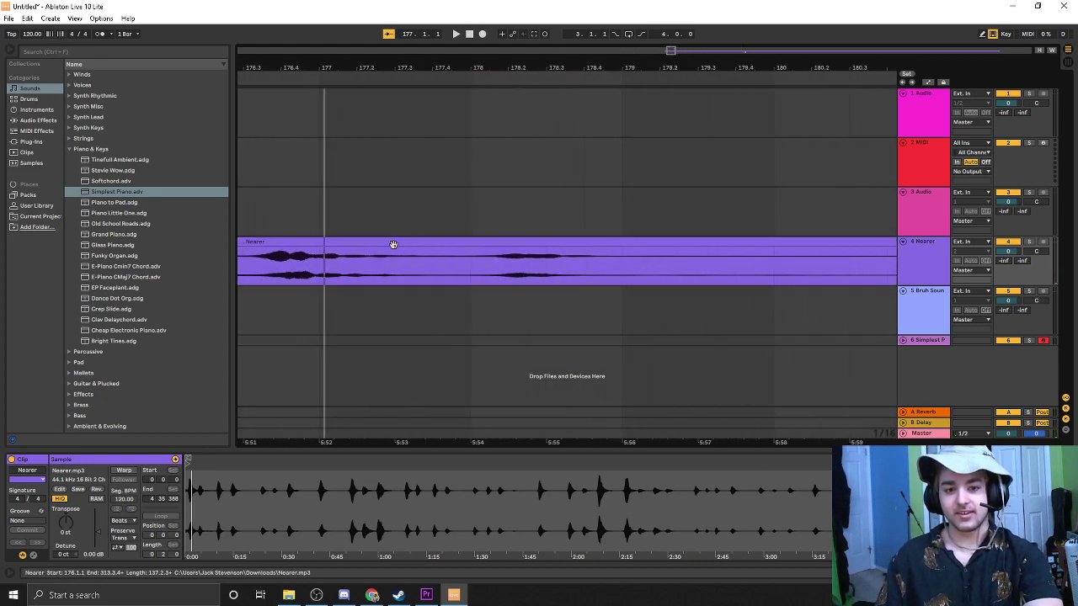
# Step: Load the Nearer clip as the sample of the Simplest Piano instrument on track 6
pyautogui.click(922, 295)
pyautogui.click(925, 342)
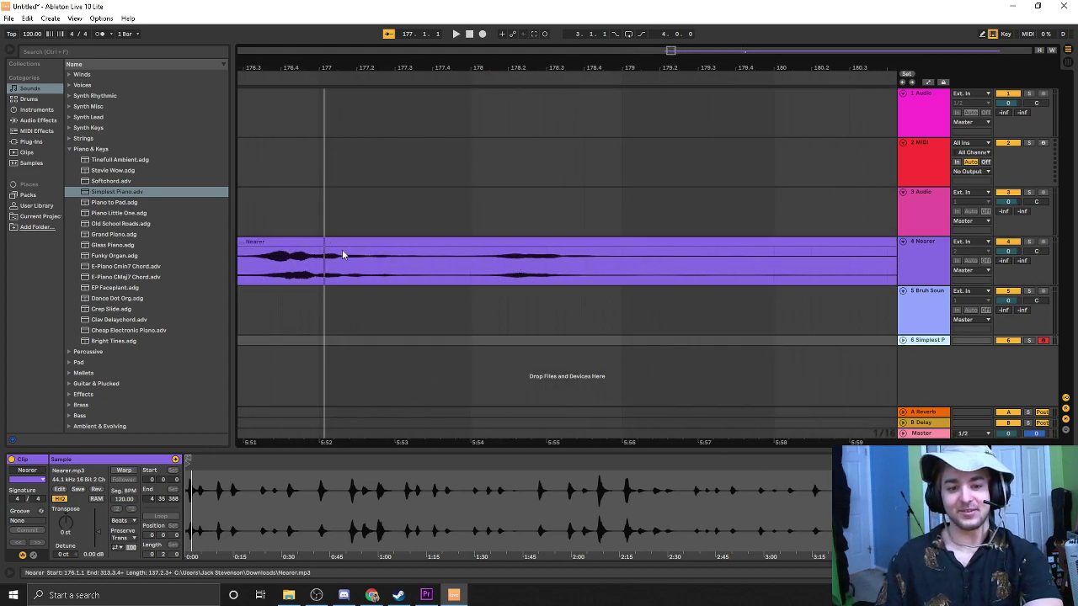
pyautogui.doubleClick(941, 344)
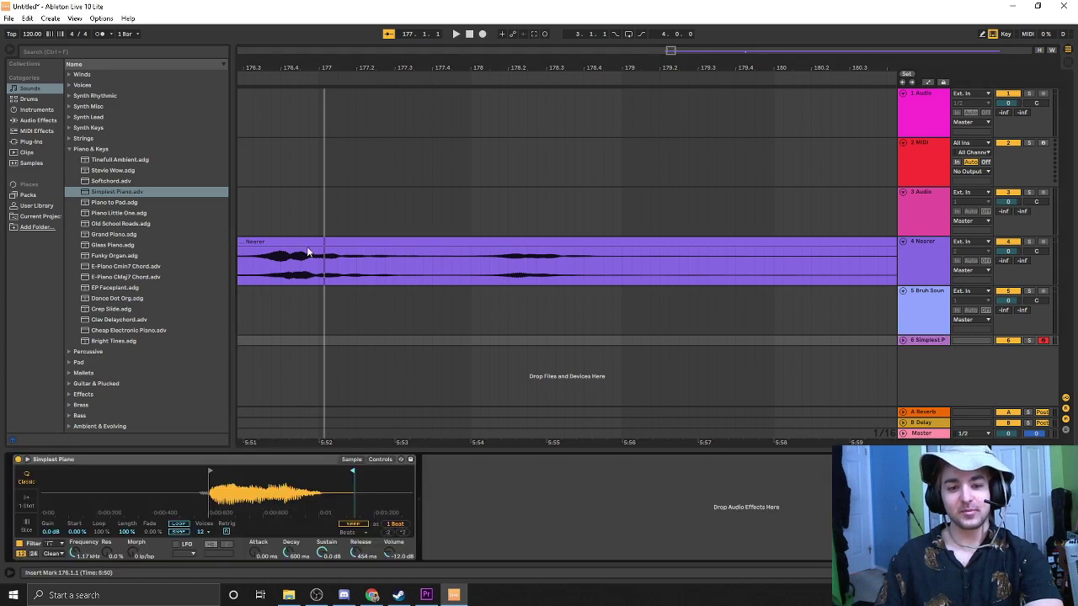
pyautogui.moveTo(309, 245); pyautogui.dragTo(199, 494)
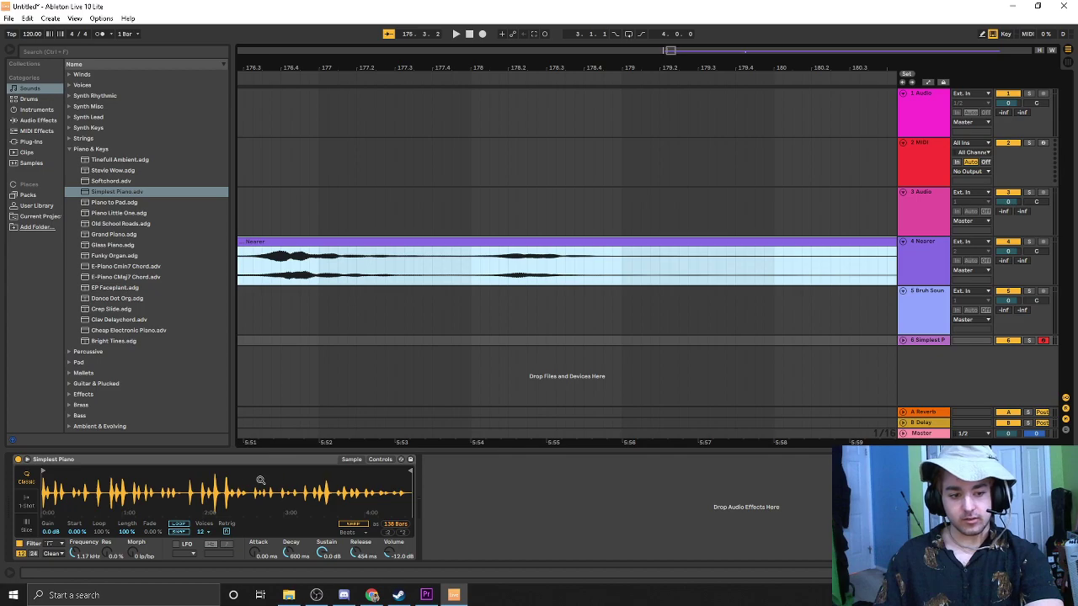
# Step: Shorten the Nearer sample region to 8 bars, start it at the first sound and audition it with repeated notes
pyautogui.moveTo(411, 472)
pyautogui.mouseDown()
pyautogui.moveTo(75, 517)
pyautogui.moveTo(39, 471)
pyautogui.moveTo(72, 471)
pyautogui.mouseUp()
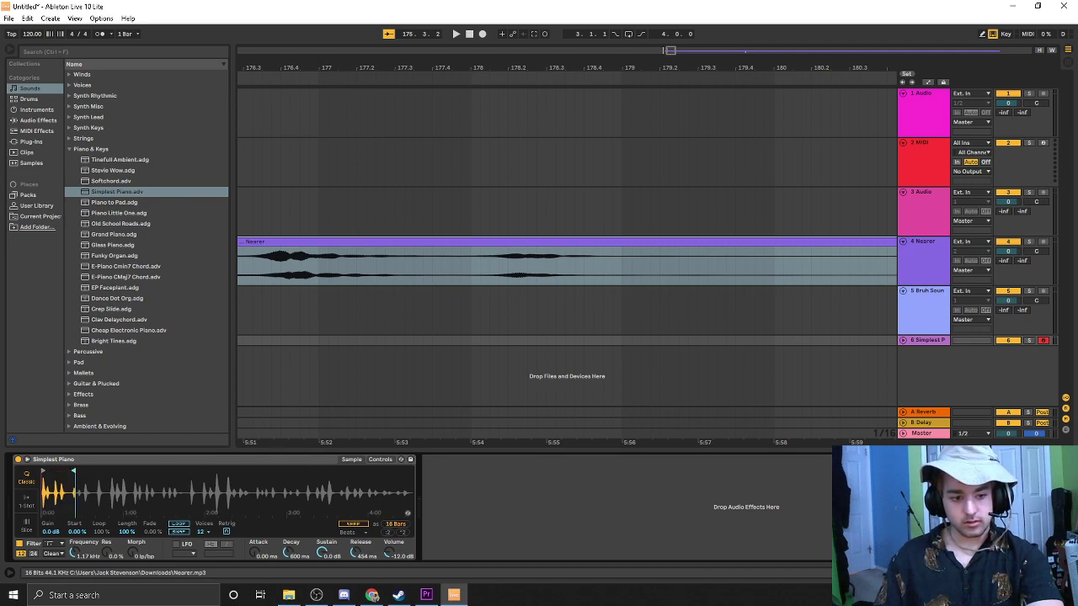
pyautogui.moveTo(51, 493)
pyautogui.mouseDown()
pyautogui.moveTo(50, 573)
pyautogui.moveTo(50, 505)
pyautogui.moveTo(109, 469)
pyautogui.mouseUp()
pyautogui.press('a')
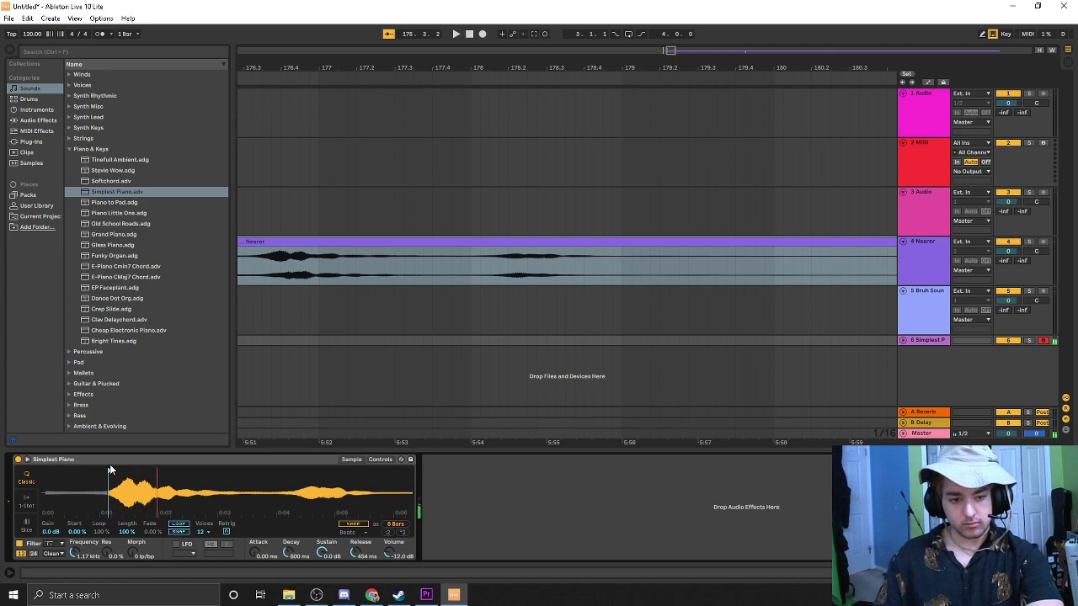
pyautogui.press('a')
pyautogui.press('a')
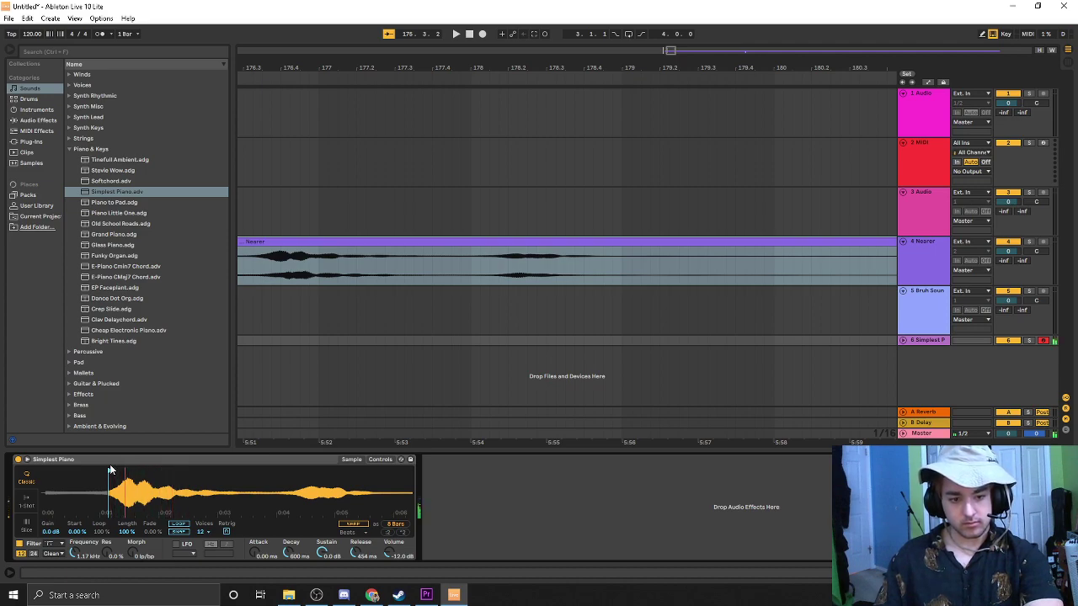
pyautogui.press('a')
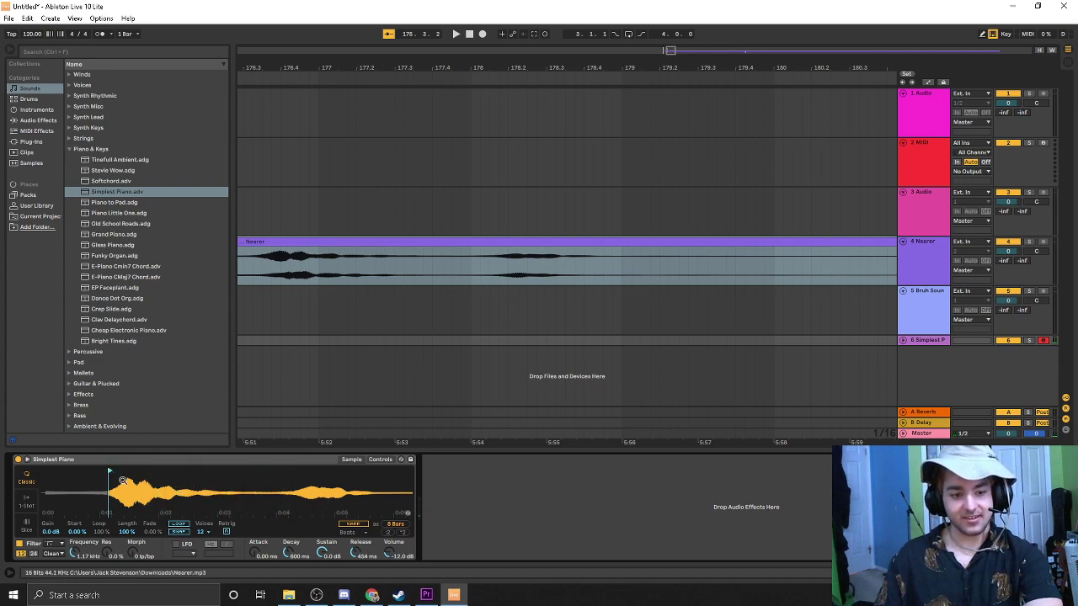
# Step: Narrow the sample region to about 1 bar around the second sound of the Nearer waveform and play a note
pyautogui.moveTo(136, 484)
pyautogui.mouseDown()
pyautogui.moveTo(137, 455)
pyautogui.moveTo(322, 496)
pyautogui.moveTo(149, 487)
pyautogui.mouseUp()
pyautogui.moveTo(233, 497)
pyautogui.mouseDown()
pyautogui.moveTo(53, 499)
pyautogui.moveTo(76, 500)
pyautogui.mouseUp()
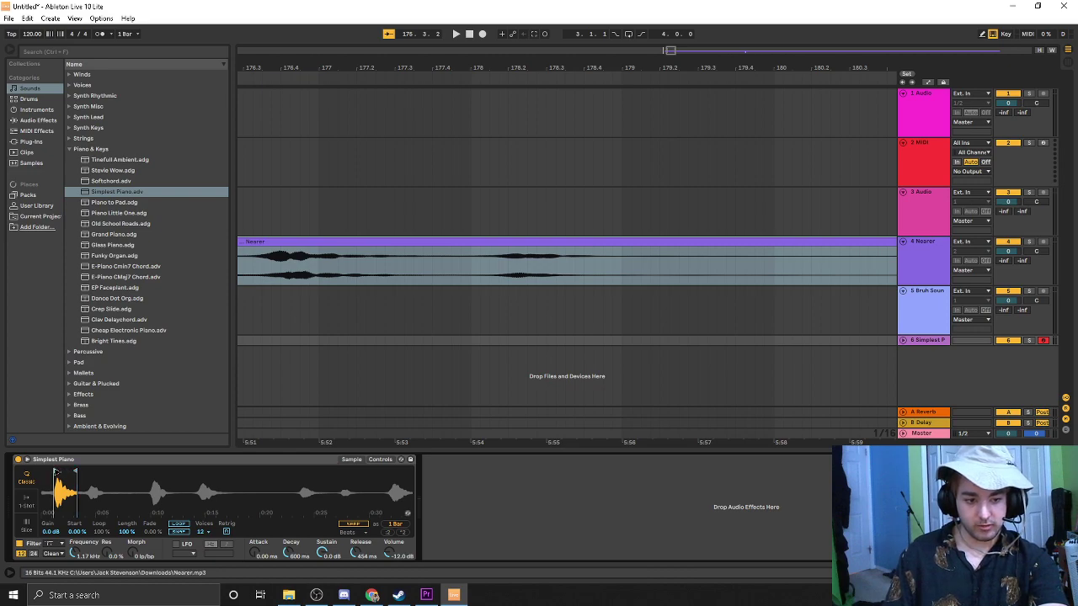
pyautogui.moveTo(55, 471)
pyautogui.mouseDown()
pyautogui.moveTo(106, 471)
pyautogui.moveTo(86, 471)
pyautogui.mouseUp()
pyautogui.press('a')
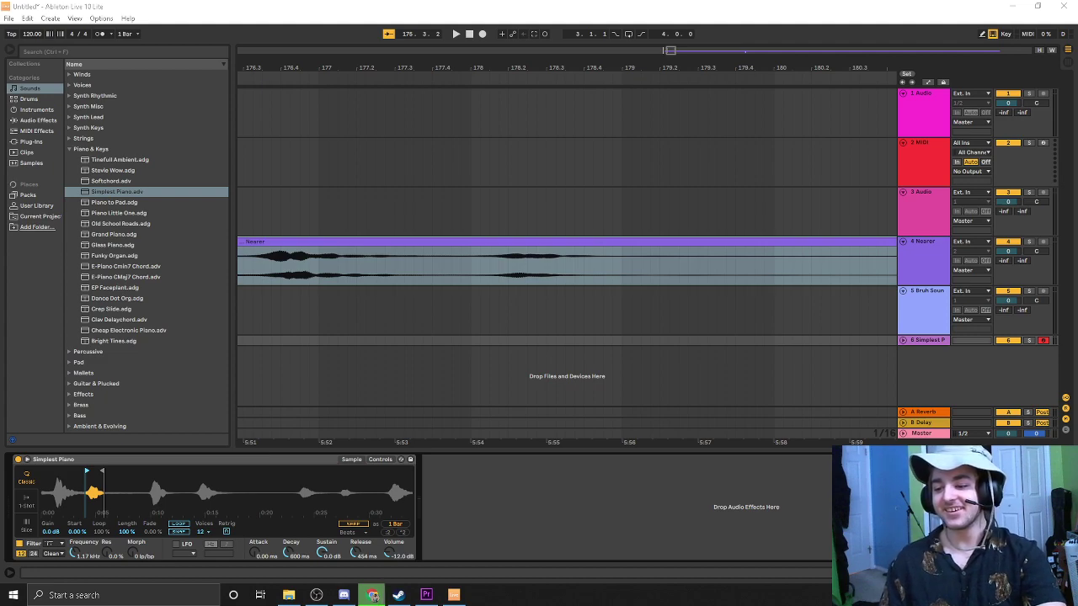
# Step: Try to import The Wampum Song onto track 3 and move the clip to the start of the arrangement
pyautogui.moveTo(758, 446); pyautogui.dragTo(594, 211)
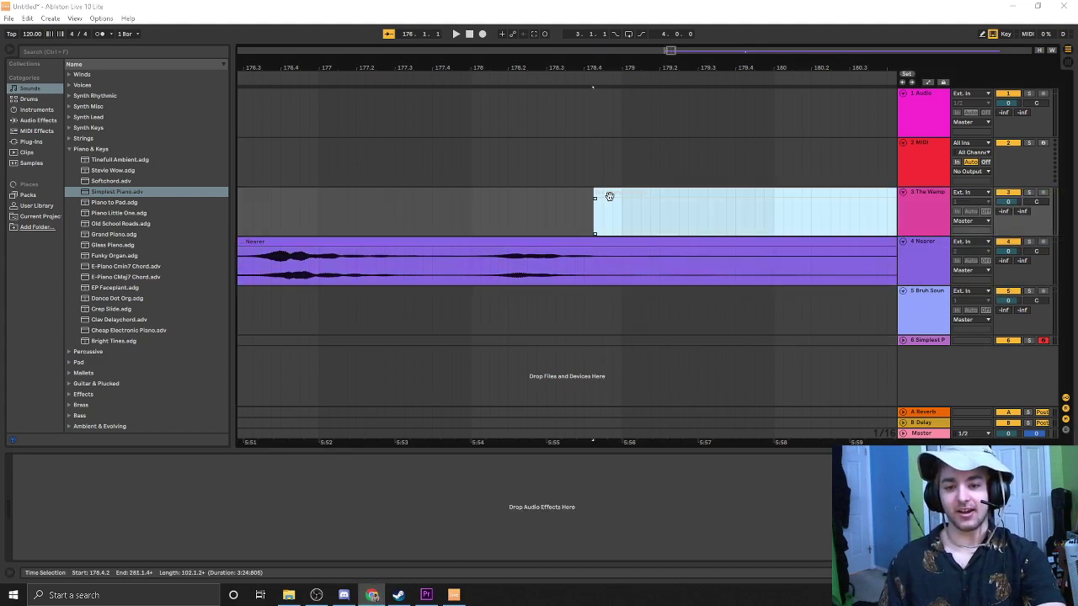
pyautogui.scroll(-10, 593, 211)
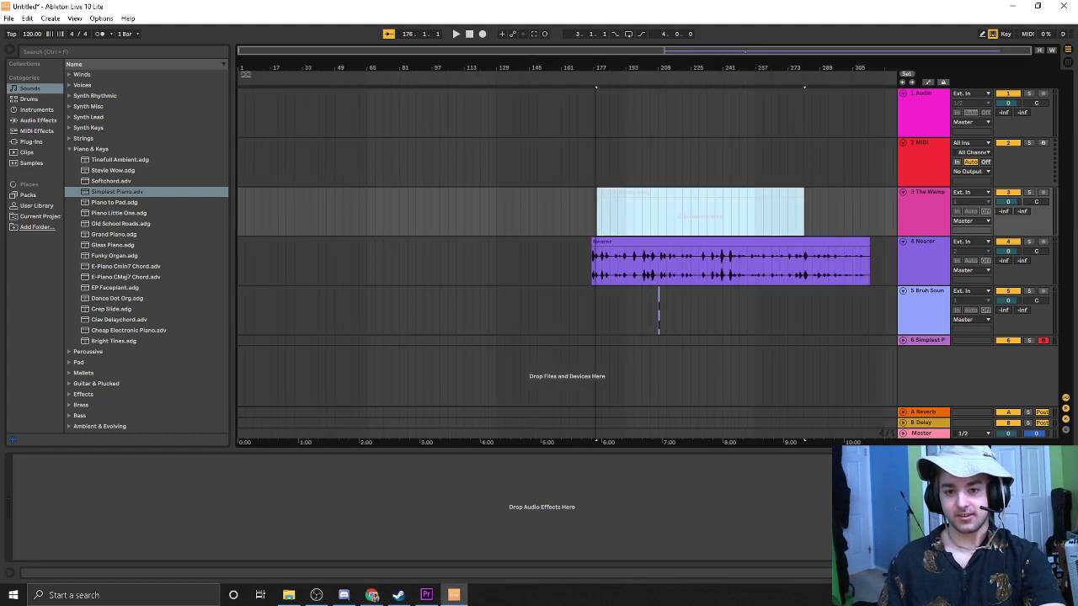
pyautogui.moveTo(623, 193); pyautogui.dragTo(241, 206)
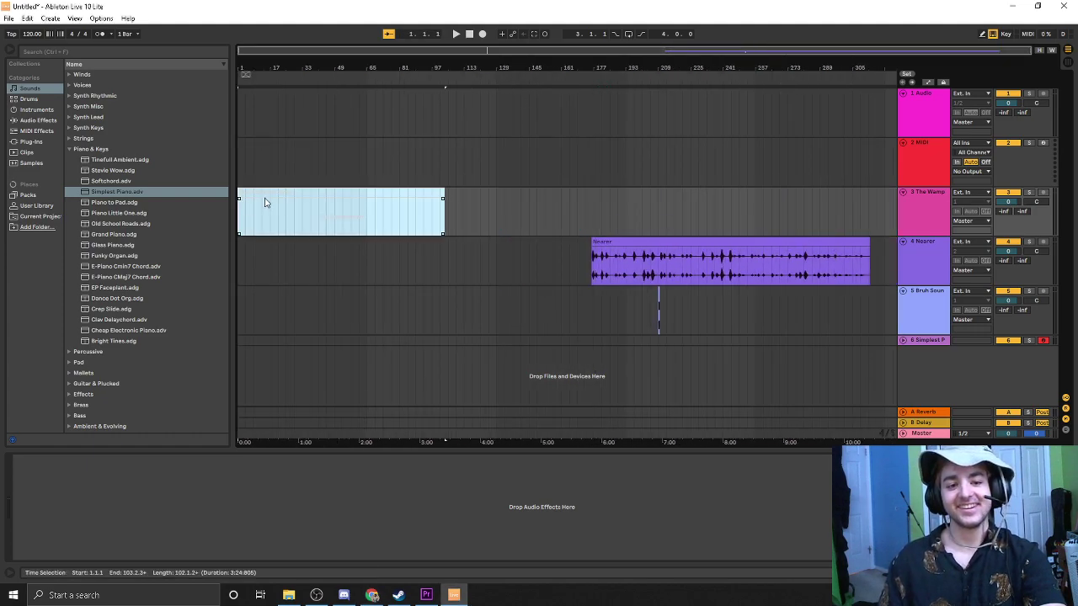
pyautogui.doubleClick(240, 219)
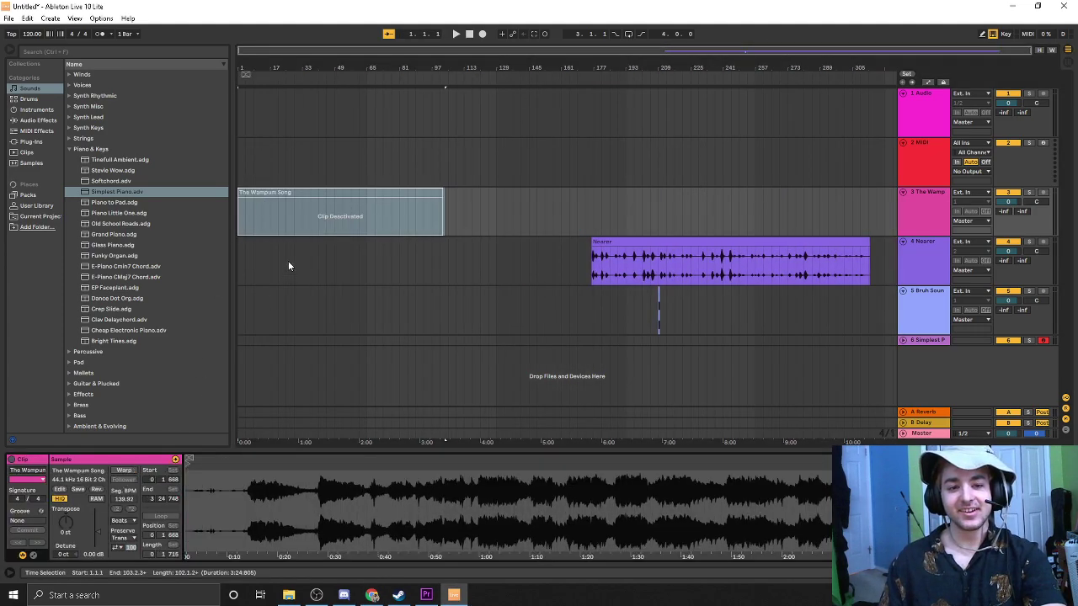
pyautogui.click(318, 311)
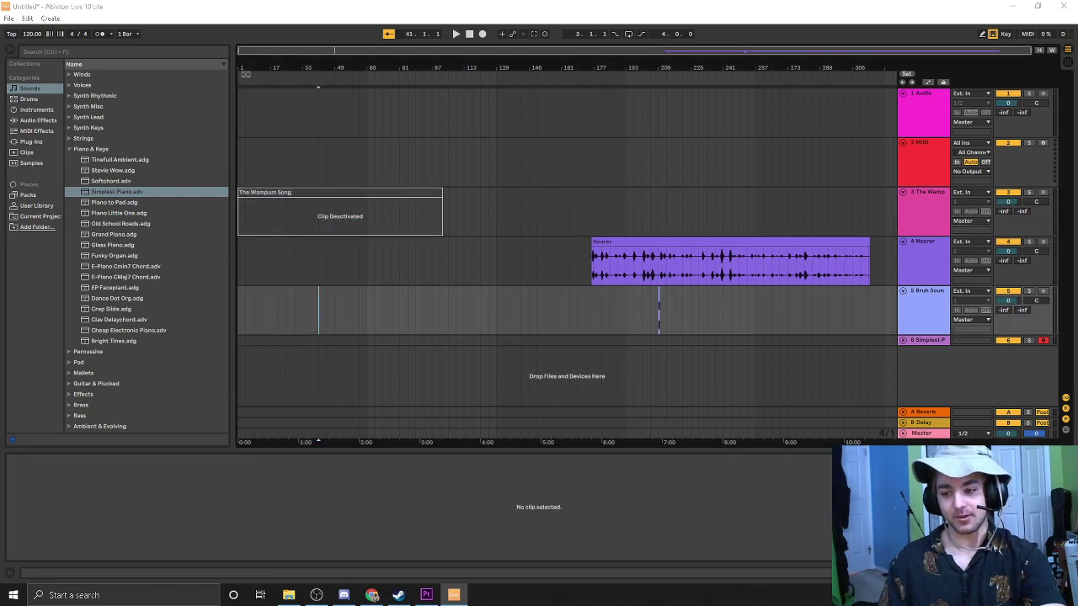
# Step: Import The Wampum Song onto track 3 at bar 1 and play it from several points up to bar 37
pyautogui.moveTo(504, 313); pyautogui.dragTo(241, 204)
pyautogui.click(254, 206)
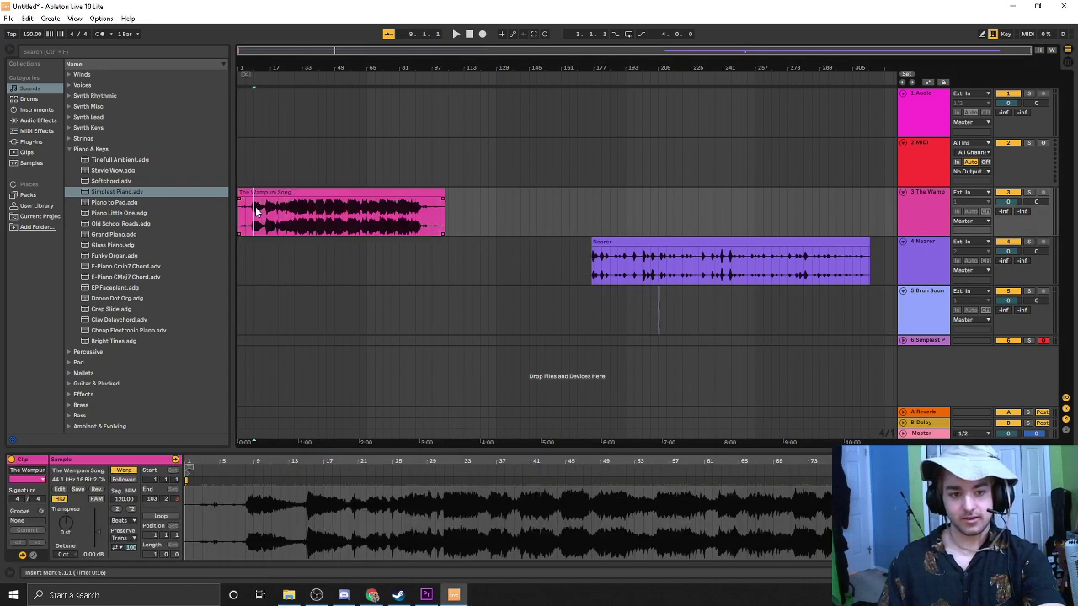
pyautogui.click(271, 219)
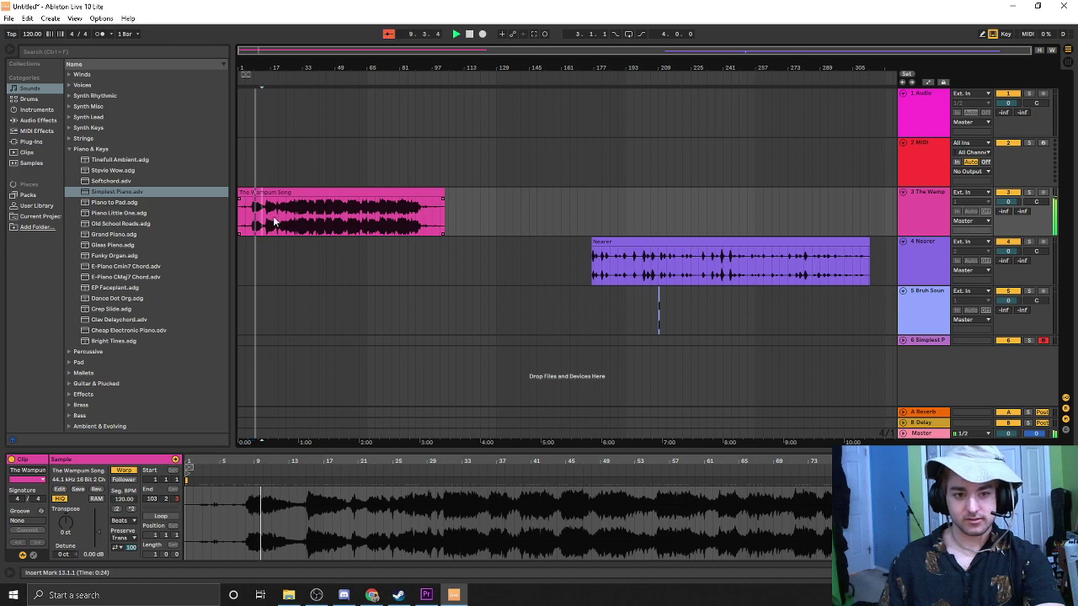
pyautogui.press('space')
pyautogui.click(311, 217)
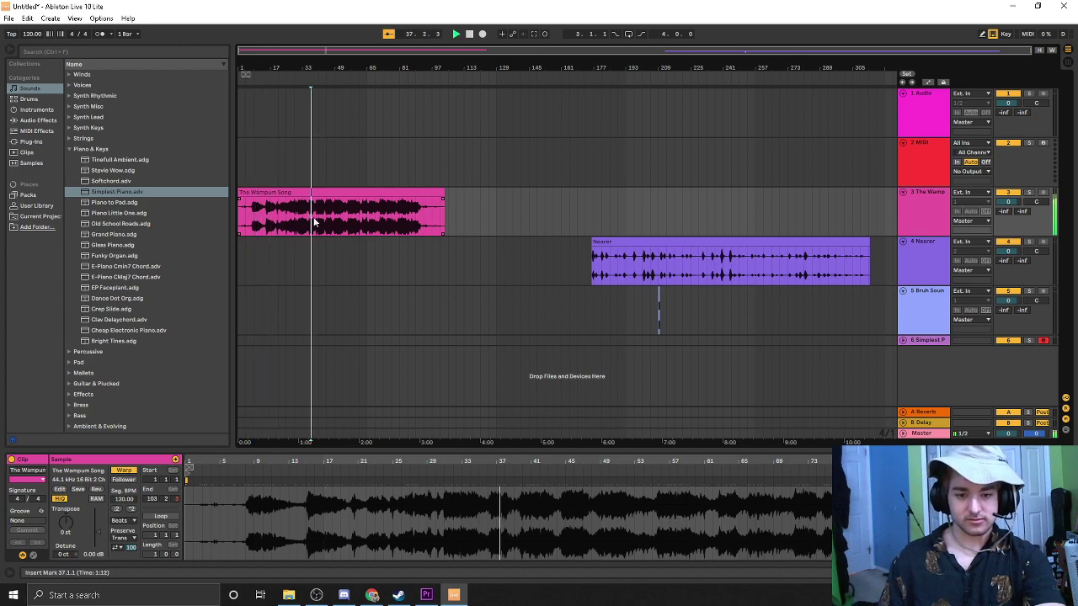
# Step: Lower the gain of The Wampum Song clip substantially and move the clip to track 4 at bar 57
pyautogui.click(339, 192)
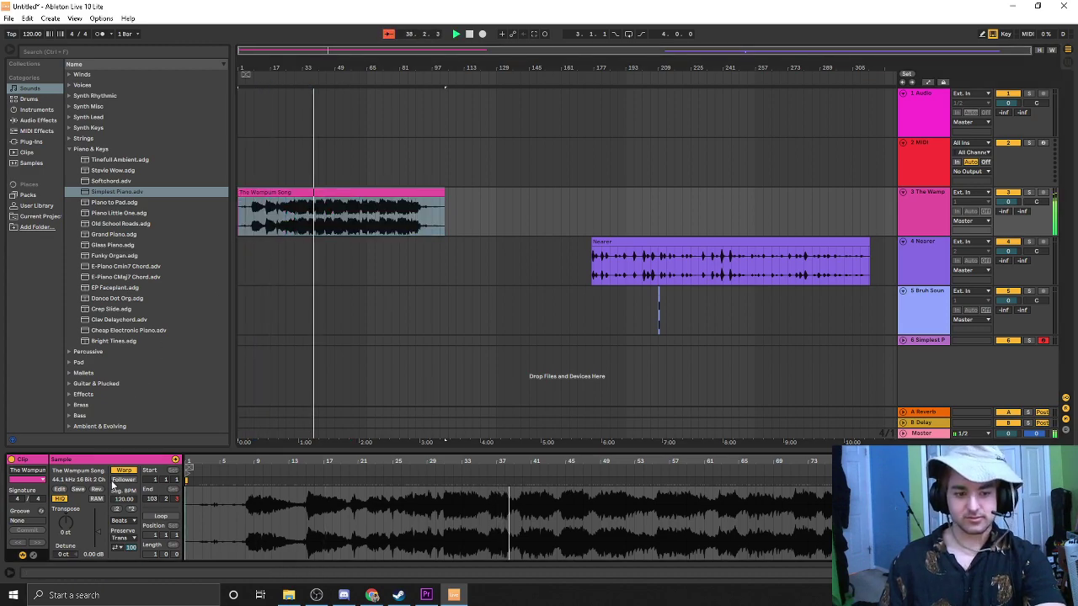
pyautogui.moveTo(101, 537); pyautogui.dragTo(101, 566)
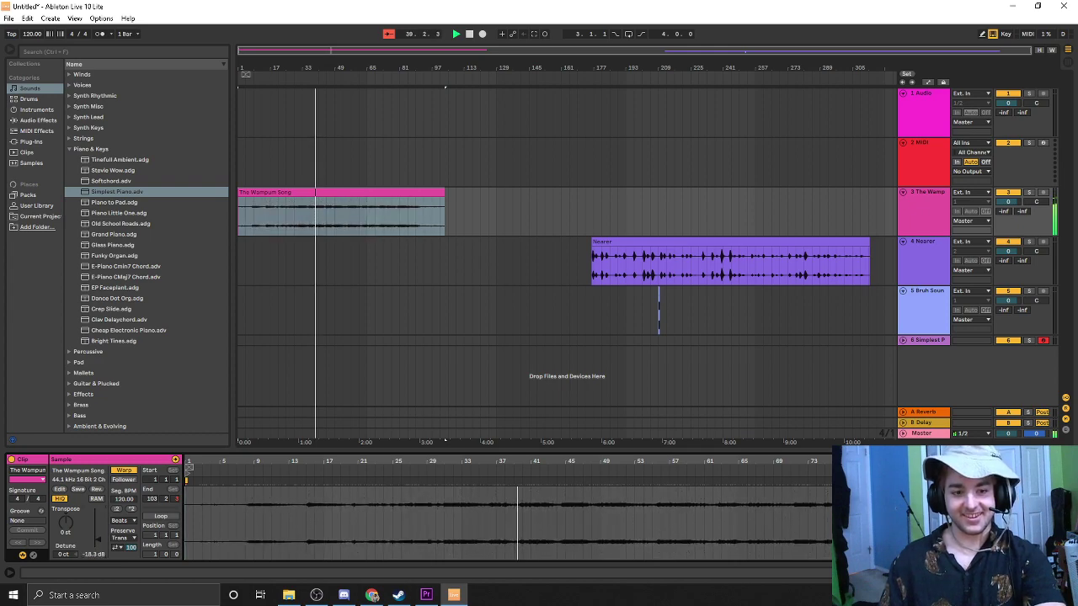
pyautogui.click(290, 203)
pyautogui.moveTo(290, 202); pyautogui.dragTo(405, 277)
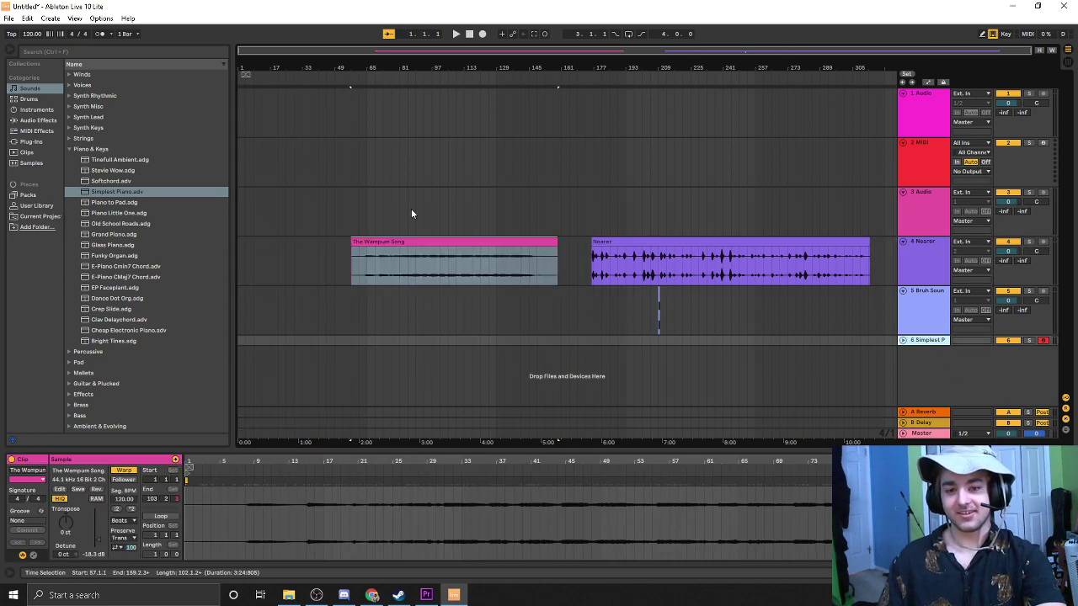
# Step: Replace the Simplest Piano instrument's sample on track 6 with The Wampum Song clip
pyautogui.click(426, 242)
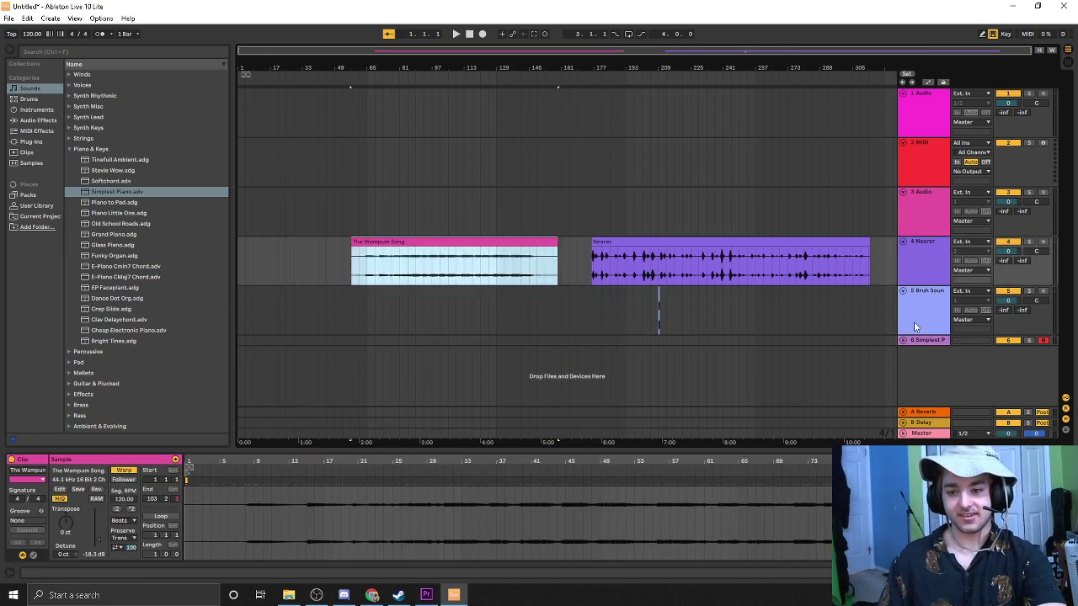
pyautogui.click(924, 340)
pyautogui.click(459, 261)
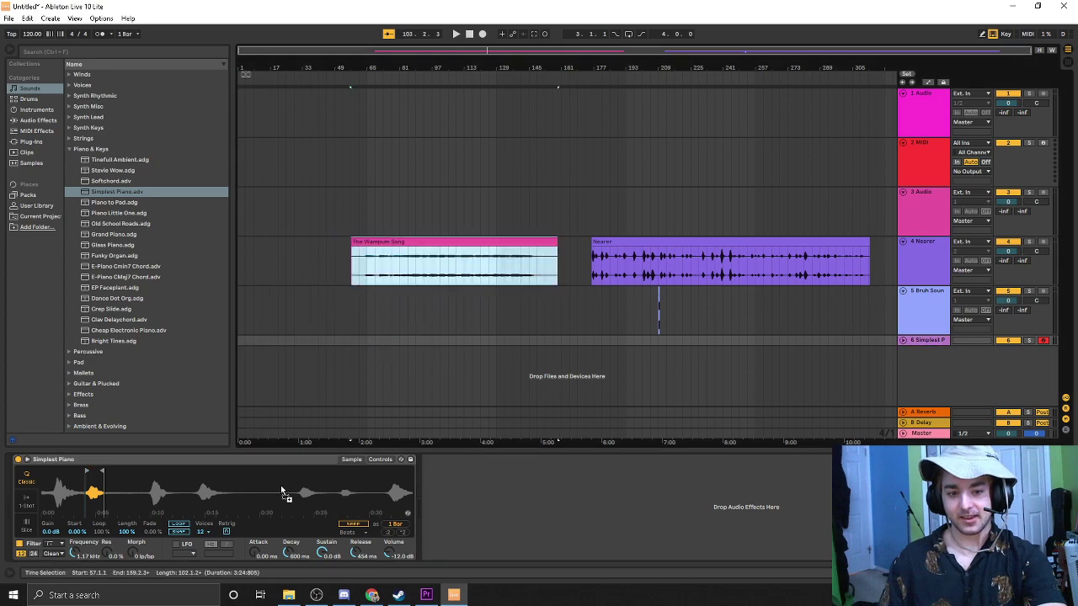
pyautogui.moveTo(282, 491); pyautogui.dragTo(282, 490)
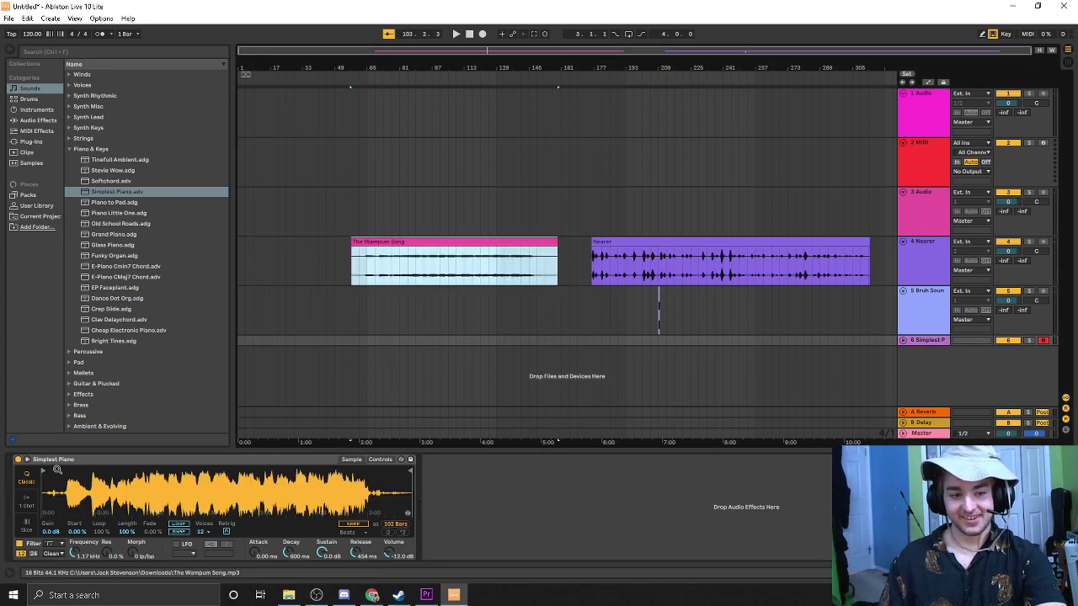
# Step: Trim the Wampum Song sample in the Simplest Piano sampler to a very short region spanning about 1 beat
pyautogui.moveTo(46, 471); pyautogui.dragTo(71, 472)
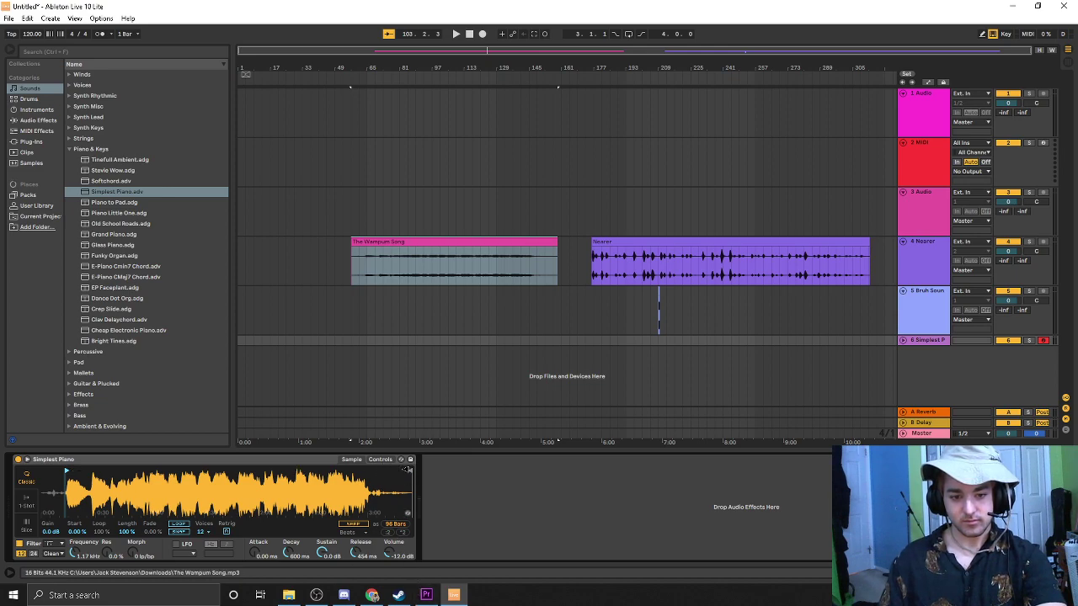
pyautogui.moveTo(410, 469)
pyautogui.mouseDown()
pyautogui.moveTo(67, 471)
pyautogui.moveTo(66, 533)
pyautogui.mouseUp()
pyautogui.moveTo(86, 472)
pyautogui.mouseDown()
pyautogui.moveTo(59, 482)
pyautogui.moveTo(64, 471)
pyautogui.mouseUp()
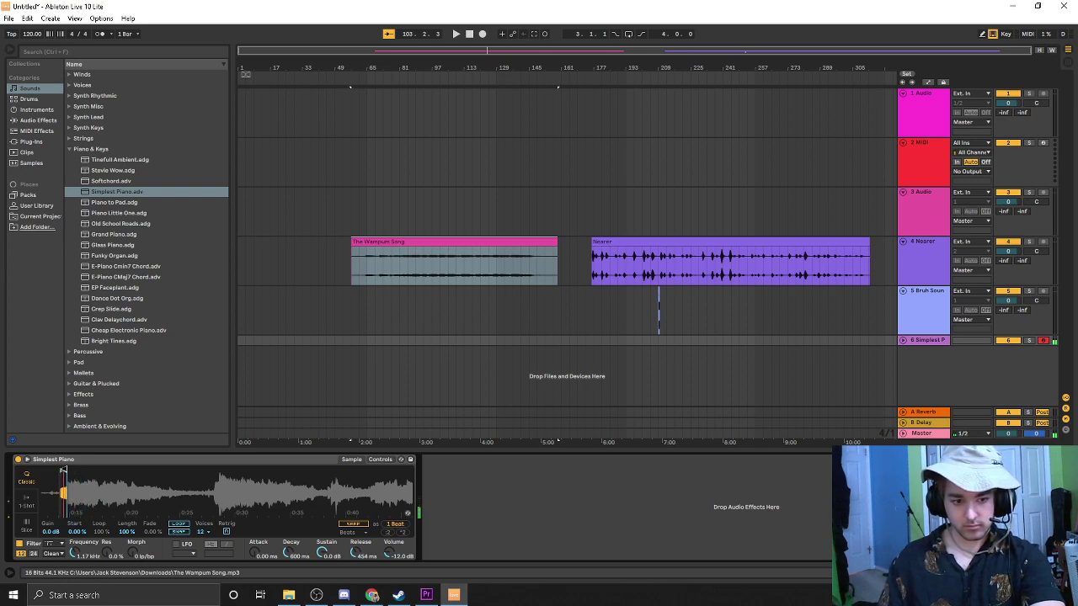
# Step: Raise the Simplest Piano filter resonance to 75% and its envelope decay to 60.0 s
pyautogui.moveTo(110, 556); pyautogui.dragTo(111, 522)
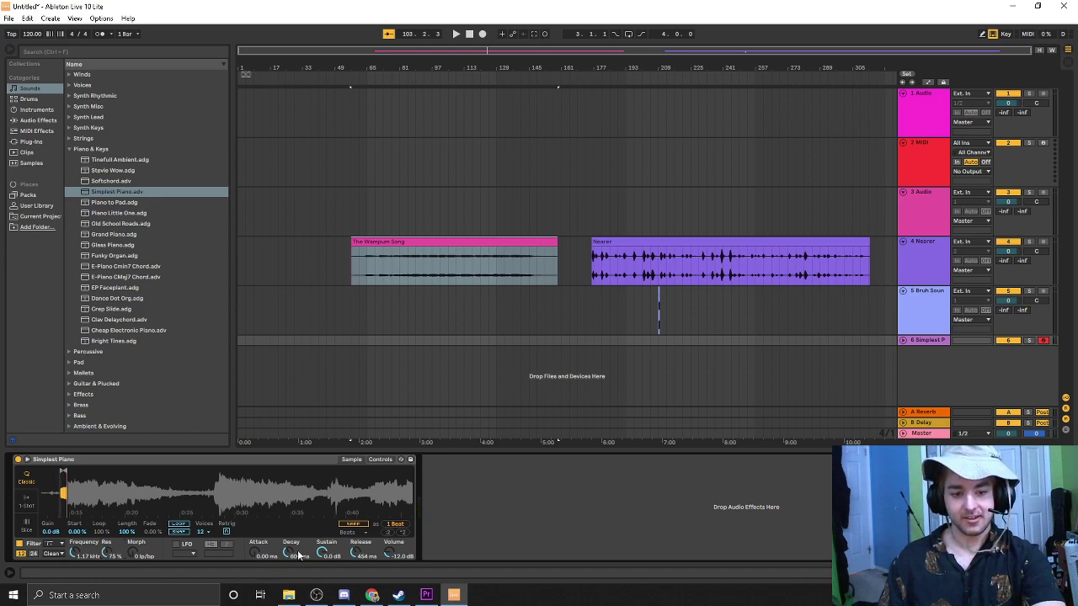
pyautogui.moveTo(300, 558); pyautogui.dragTo(300, 531)
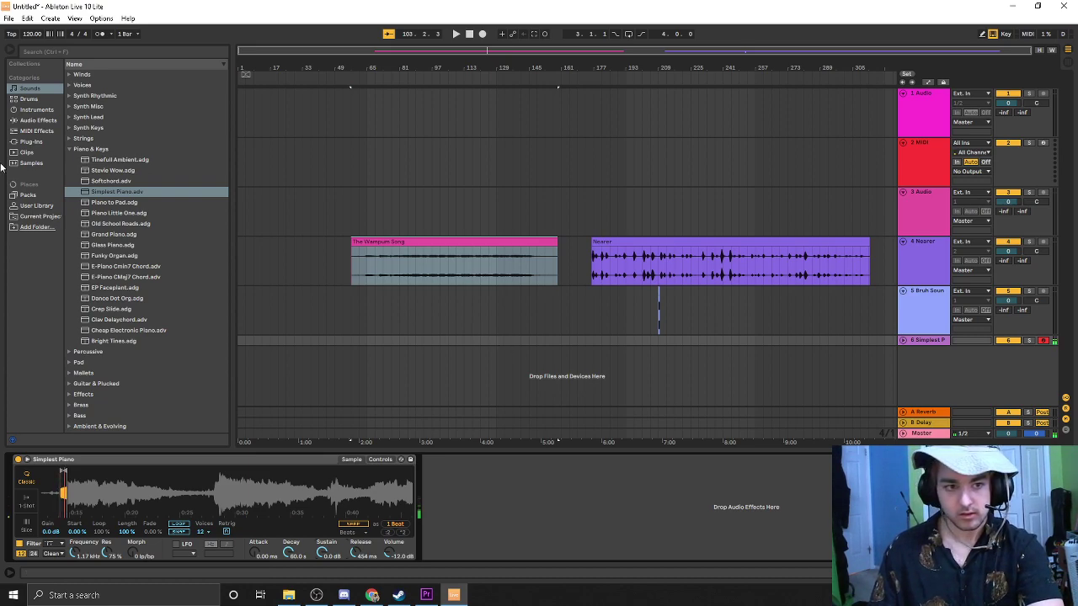
# Step: Add the Boost and Crunch with Cabinet amp simulation rack after the Simplest Piano instrument on track 6
pyautogui.click(53, 123)
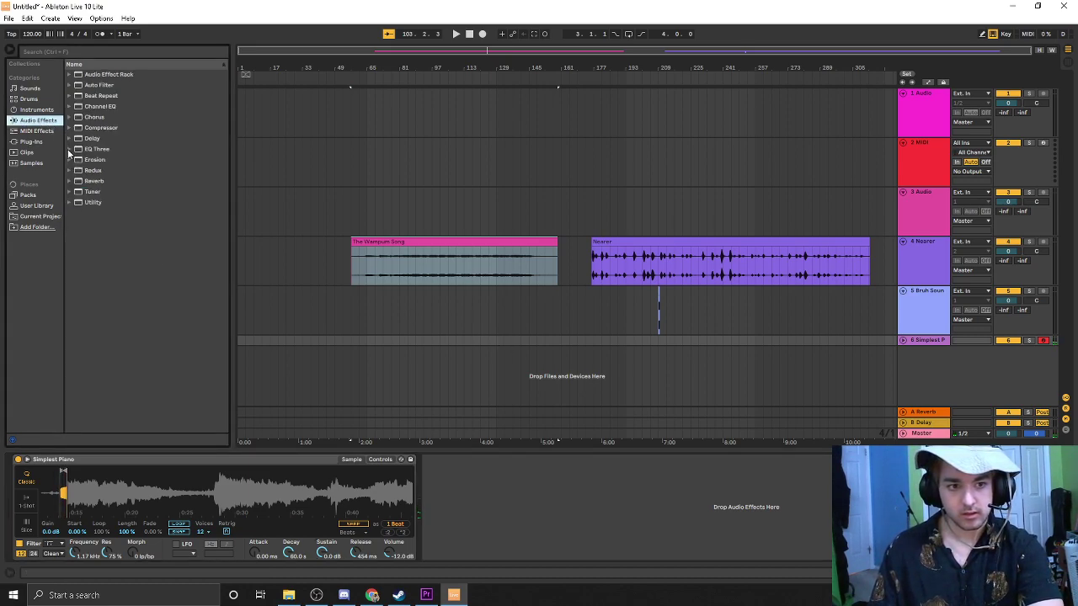
pyautogui.click(70, 74)
pyautogui.click(92, 85)
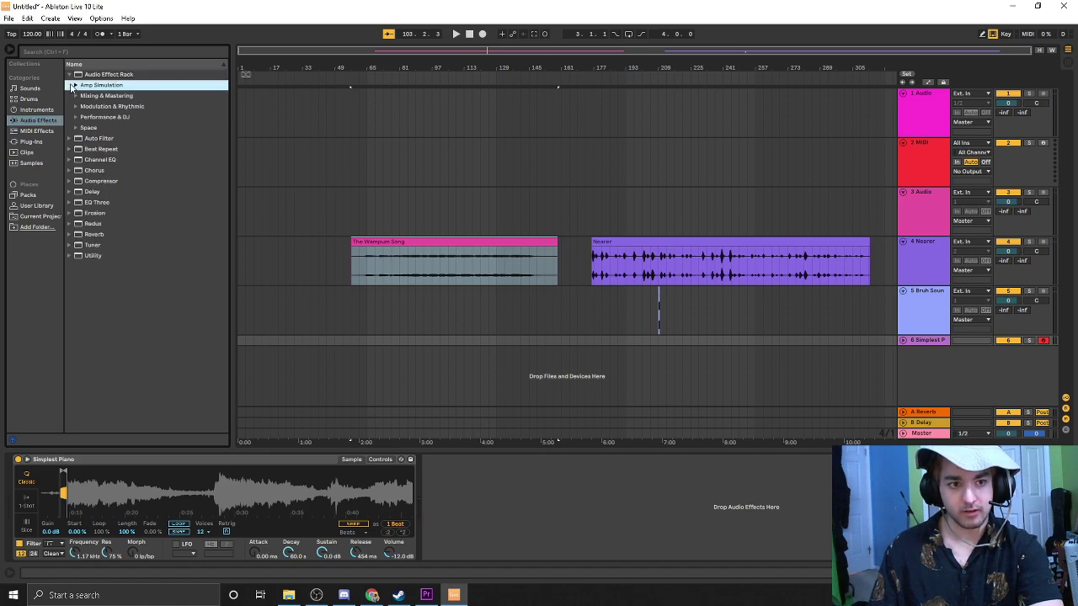
pyautogui.click(75, 85)
pyautogui.click(132, 118)
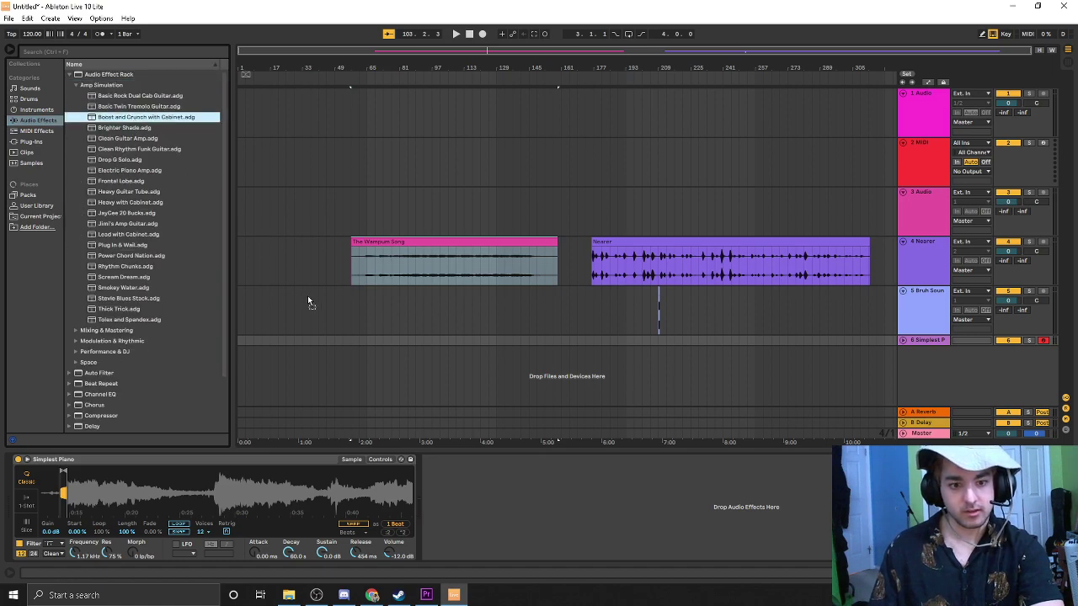
pyautogui.moveTo(126, 118); pyautogui.dragTo(535, 504)
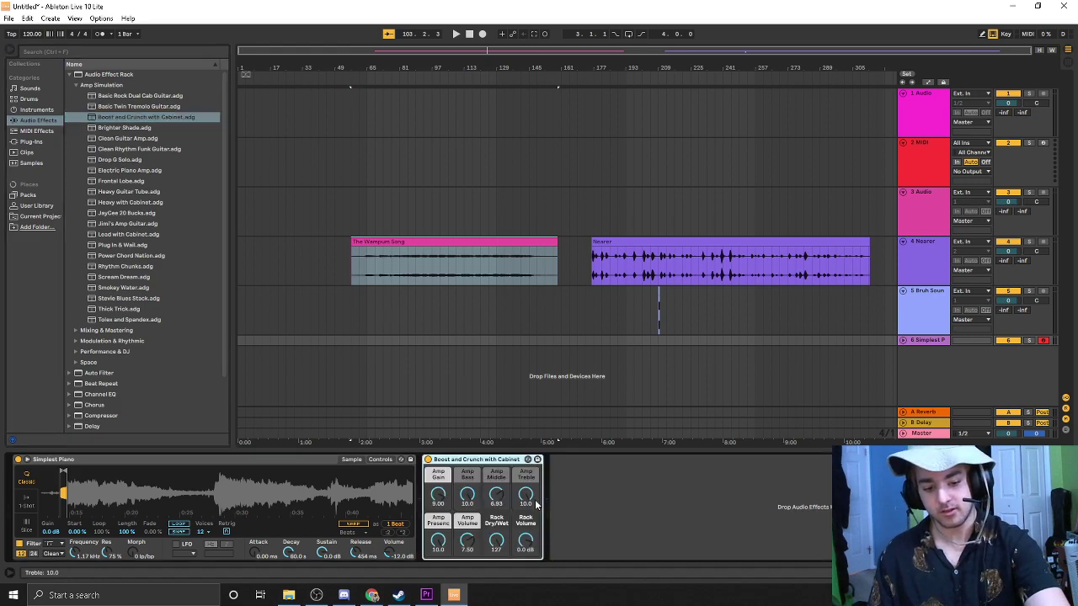
pyautogui.press('space')
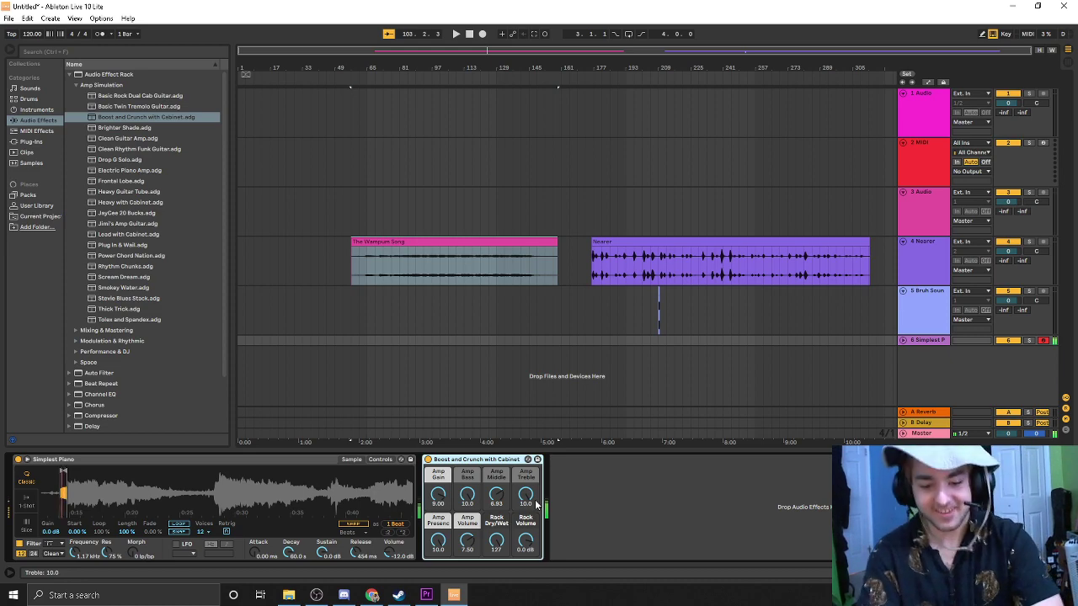
# Step: Extend track 6's effect chain with the Jimi's Amp Guitar, Lead with Cabinet and Teles and Spandex racks, and play the arrangement from bar 57
pyautogui.moveTo(101, 223); pyautogui.dragTo(699, 505)
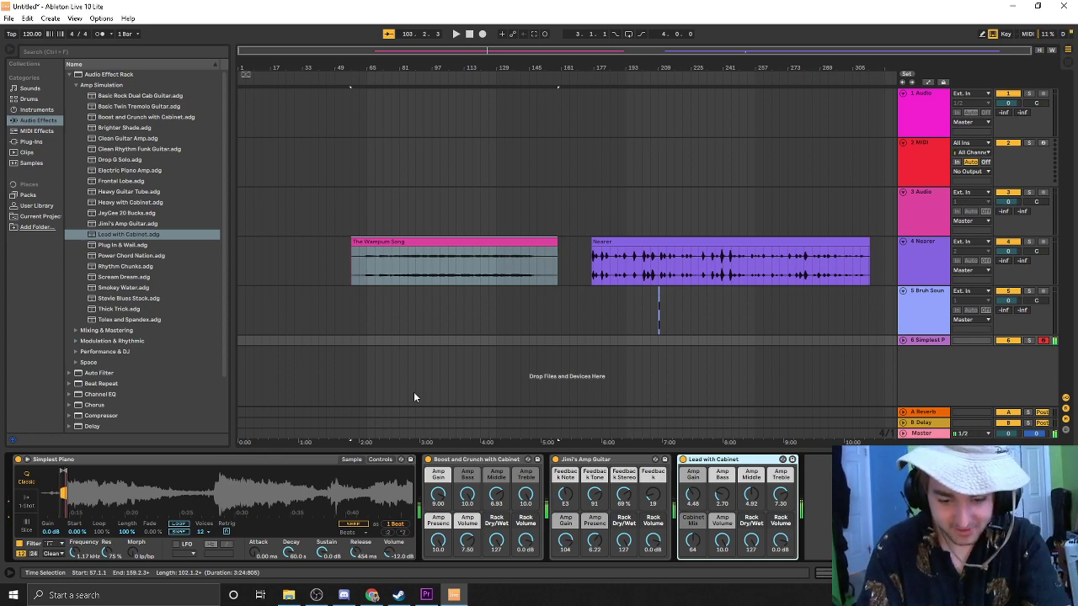
pyautogui.press('space')
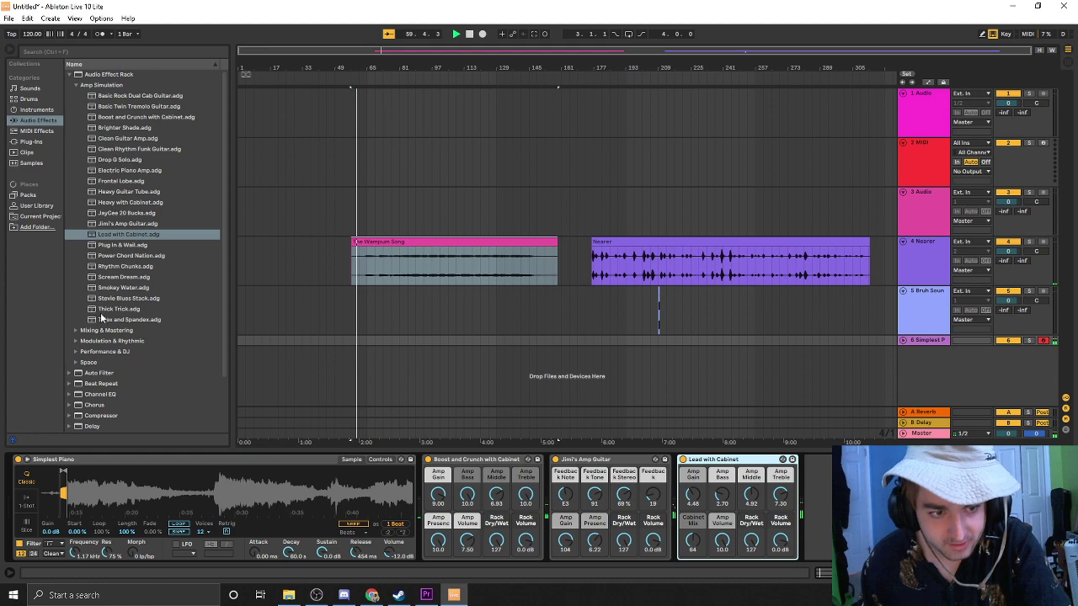
pyautogui.doubleClick(217, 321)
pyautogui.click(149, 311)
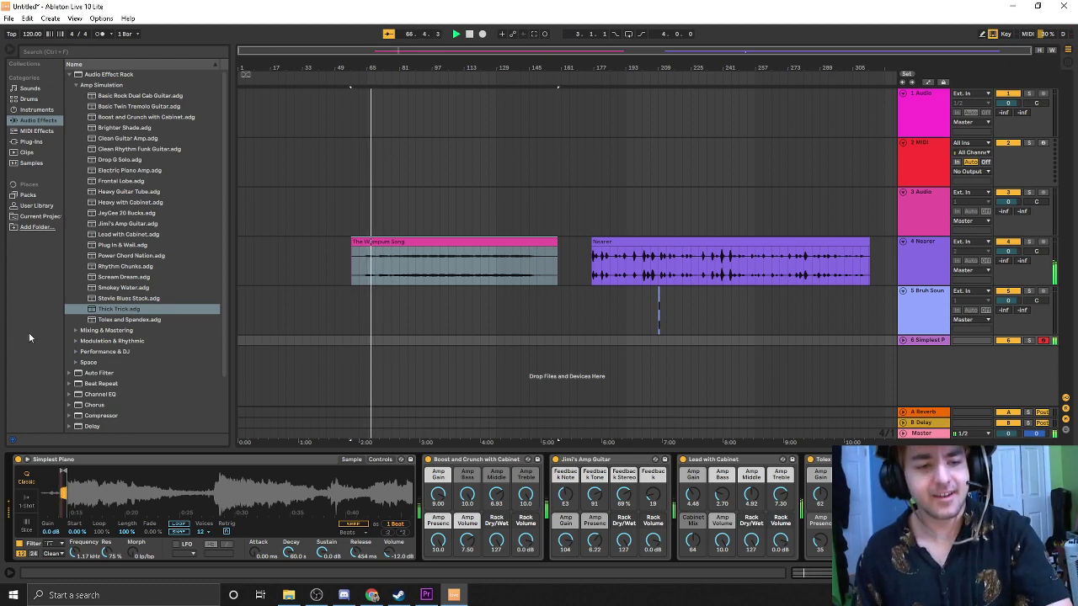
# Step: Try the Echo Fuzz and Guitar Echo racks from the Space presets in place of the Jimi's Amp Guitar rack
pyautogui.click(77, 362)
pyautogui.click(120, 267)
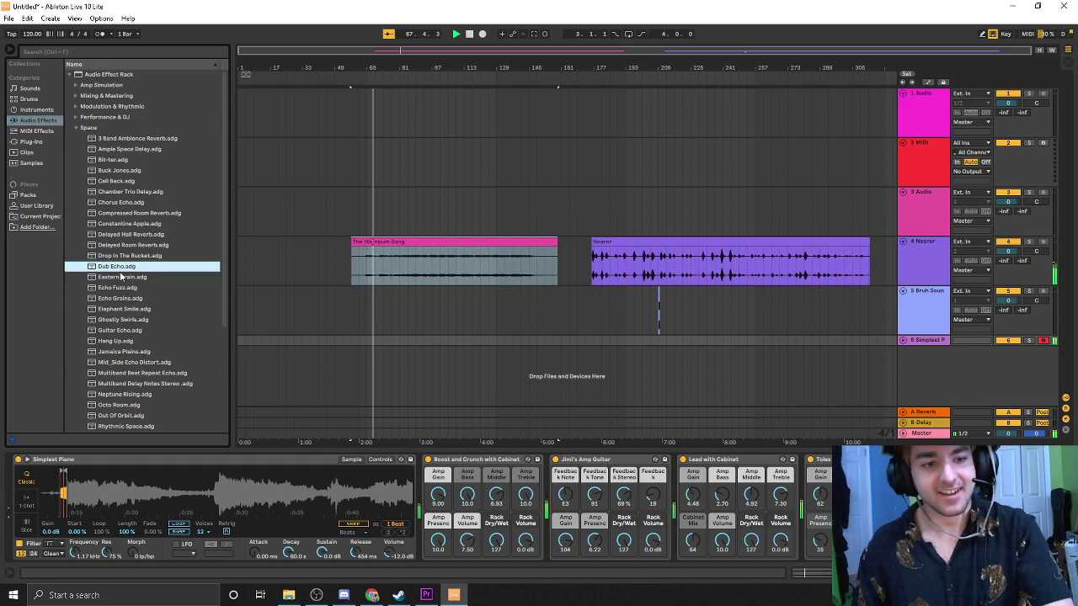
pyautogui.click(121, 277)
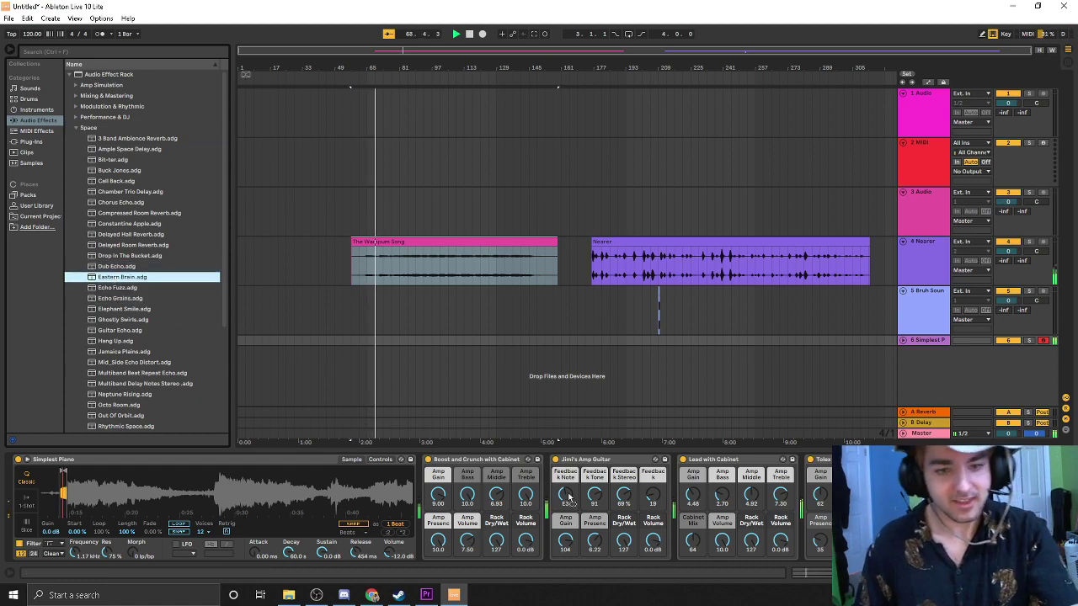
pyautogui.press('Down')
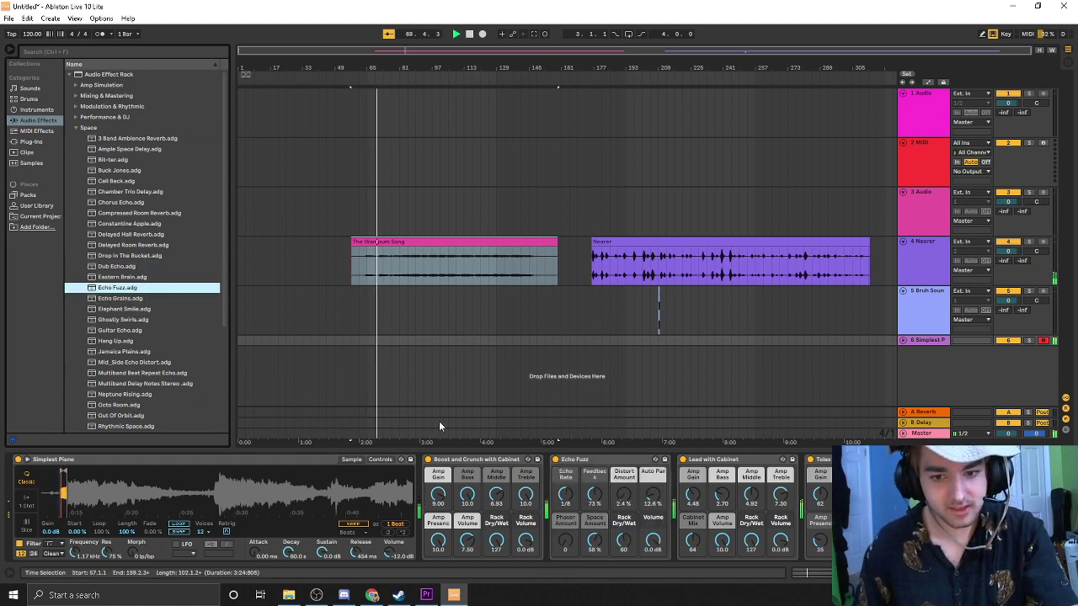
pyautogui.moveTo(182, 310); pyautogui.dragTo(182, 298)
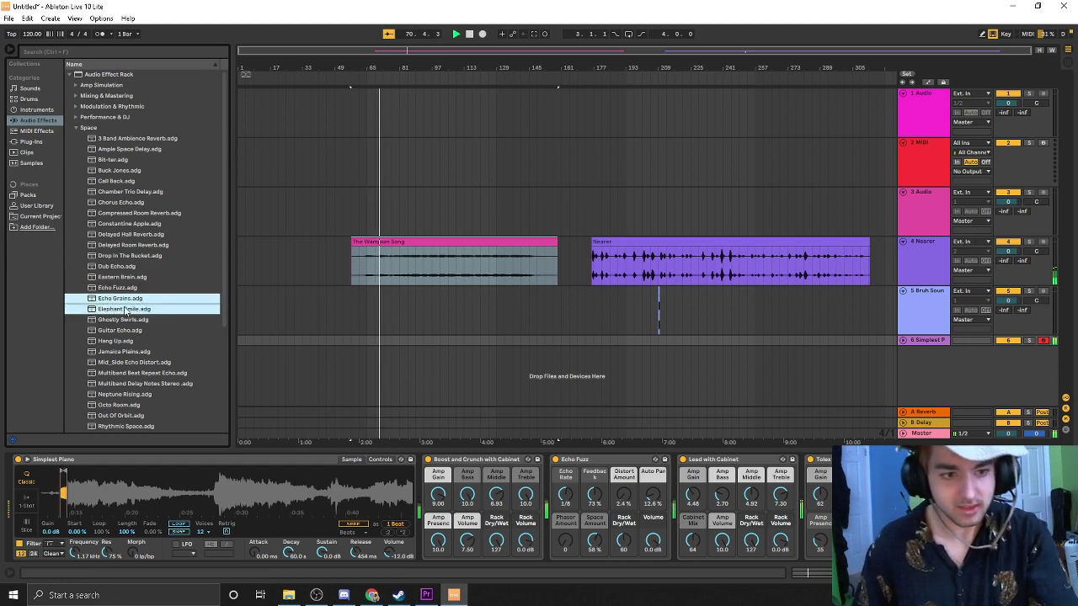
pyautogui.click(110, 330)
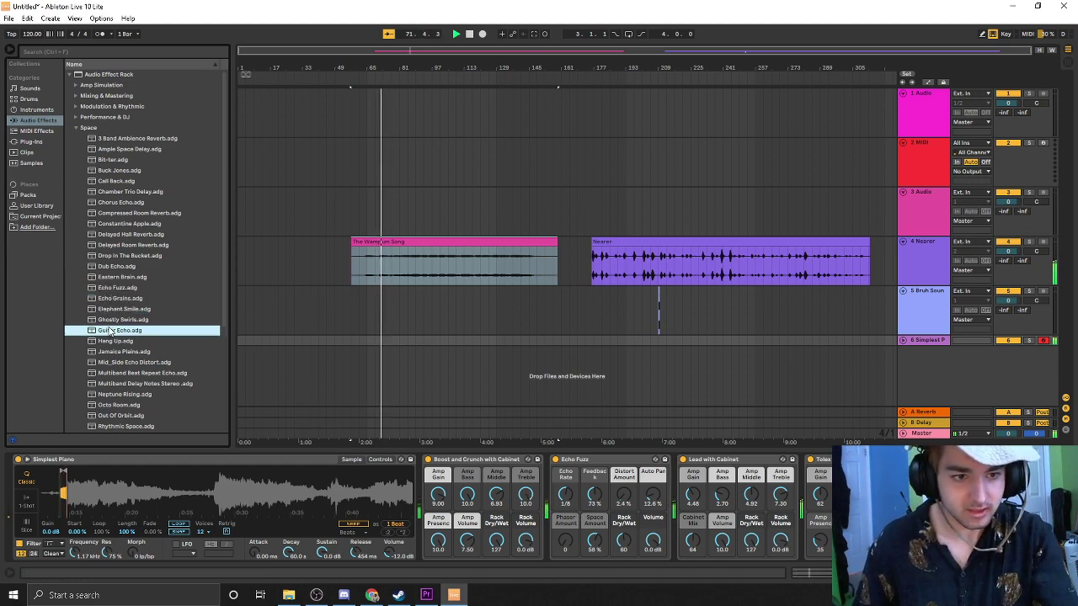
pyautogui.hotkey('shift', 'Up')
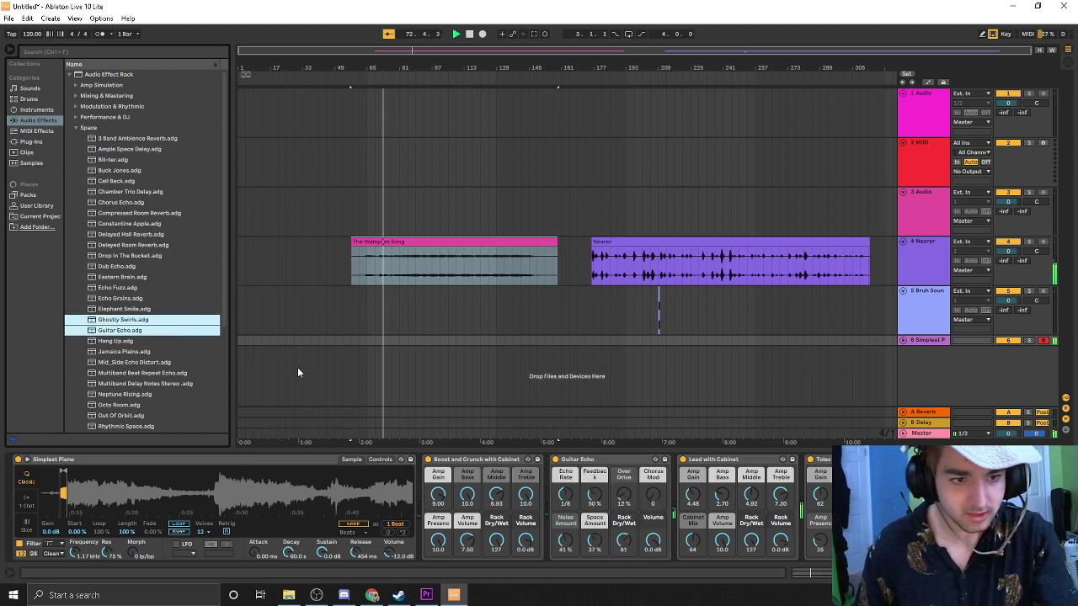
# Step: Swap the second effect rack in track 6's chain for the Ghostly Swirls preset
pyautogui.press('Up')
pyautogui.press('Down')
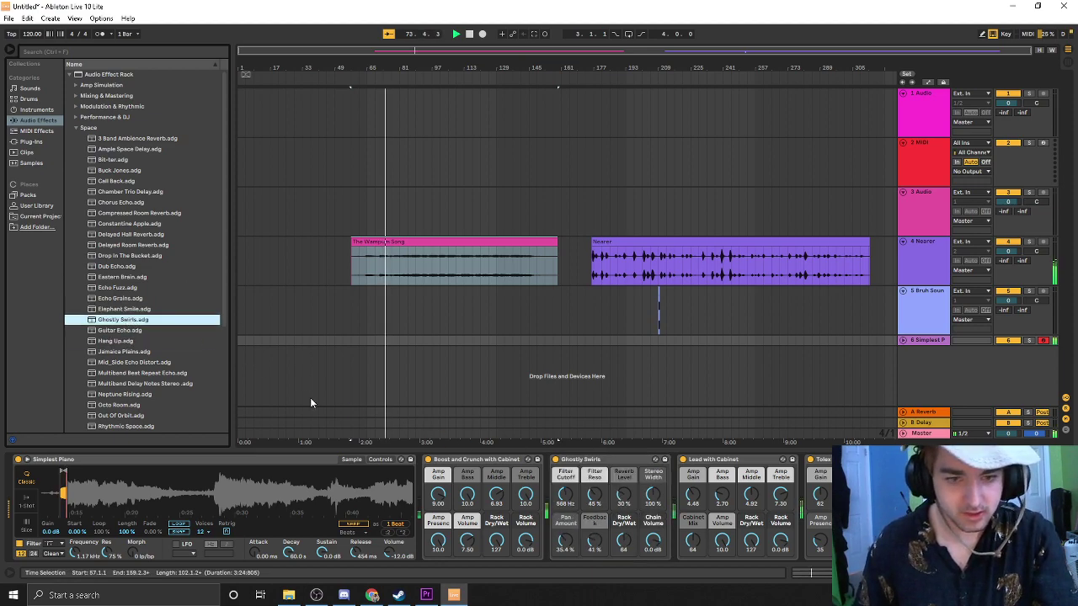
pyautogui.hotkey('shift', 'Down')
pyautogui.hotkey('shift', 'Down')
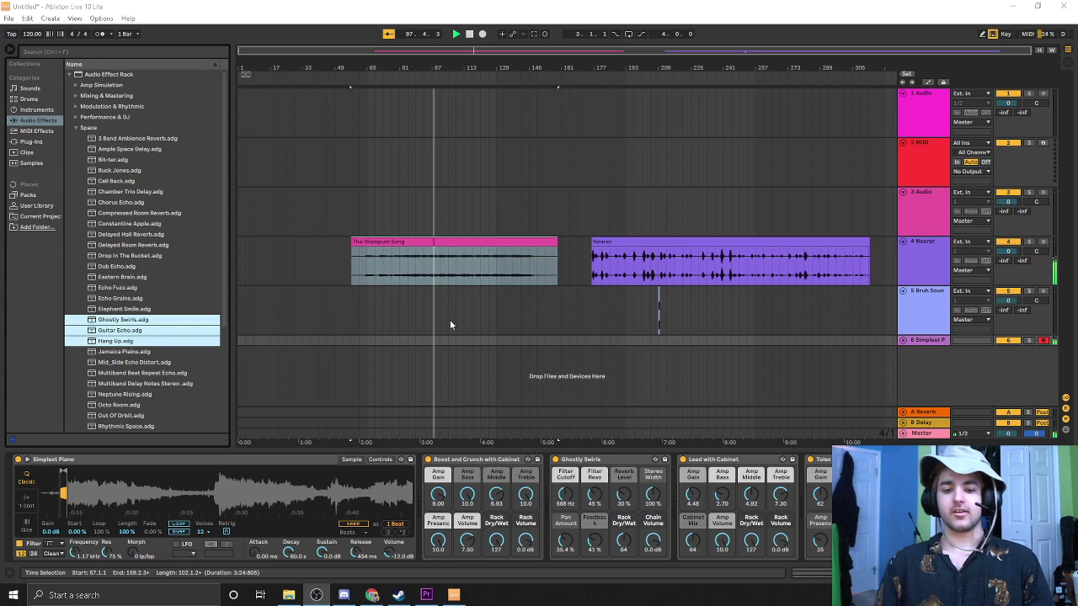
# Step: Stop the arrangement playback and disarm the Simplest Piano track for recording
pyautogui.click(404, 243)
pyautogui.press('space')
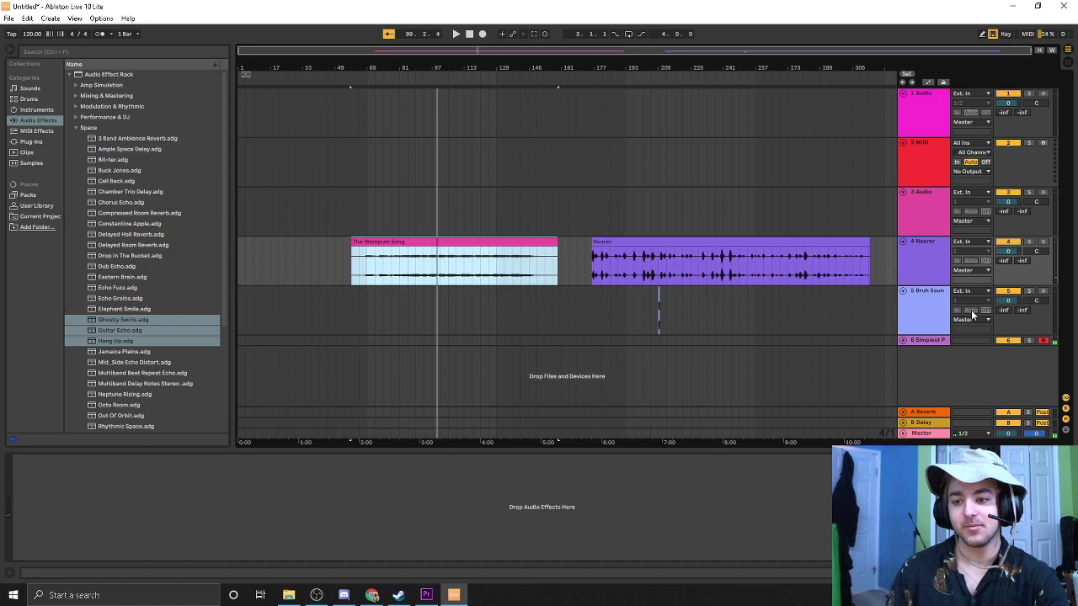
pyautogui.click(1037, 344)
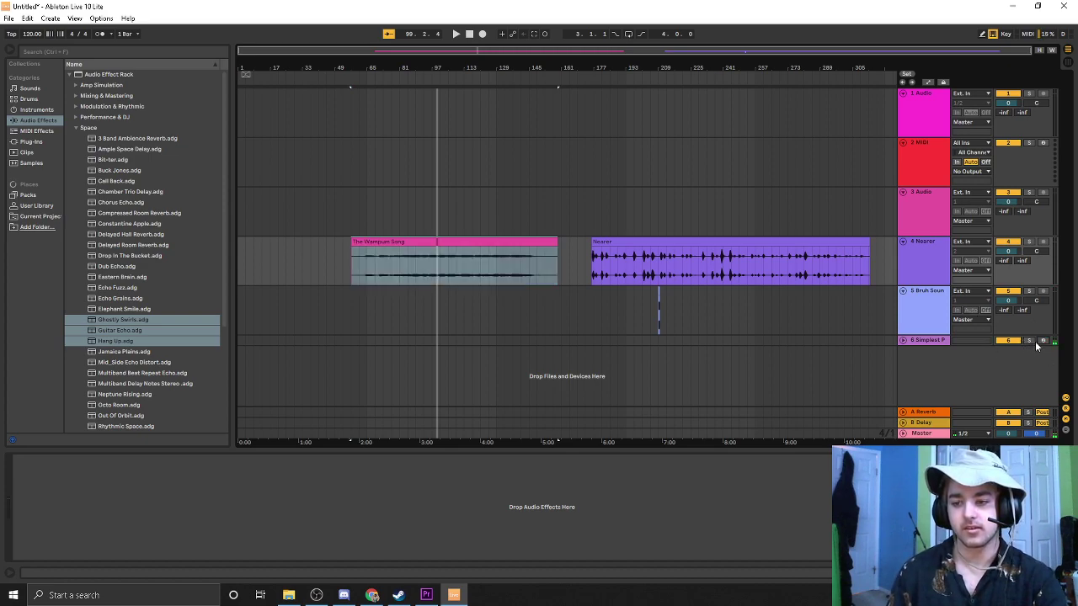